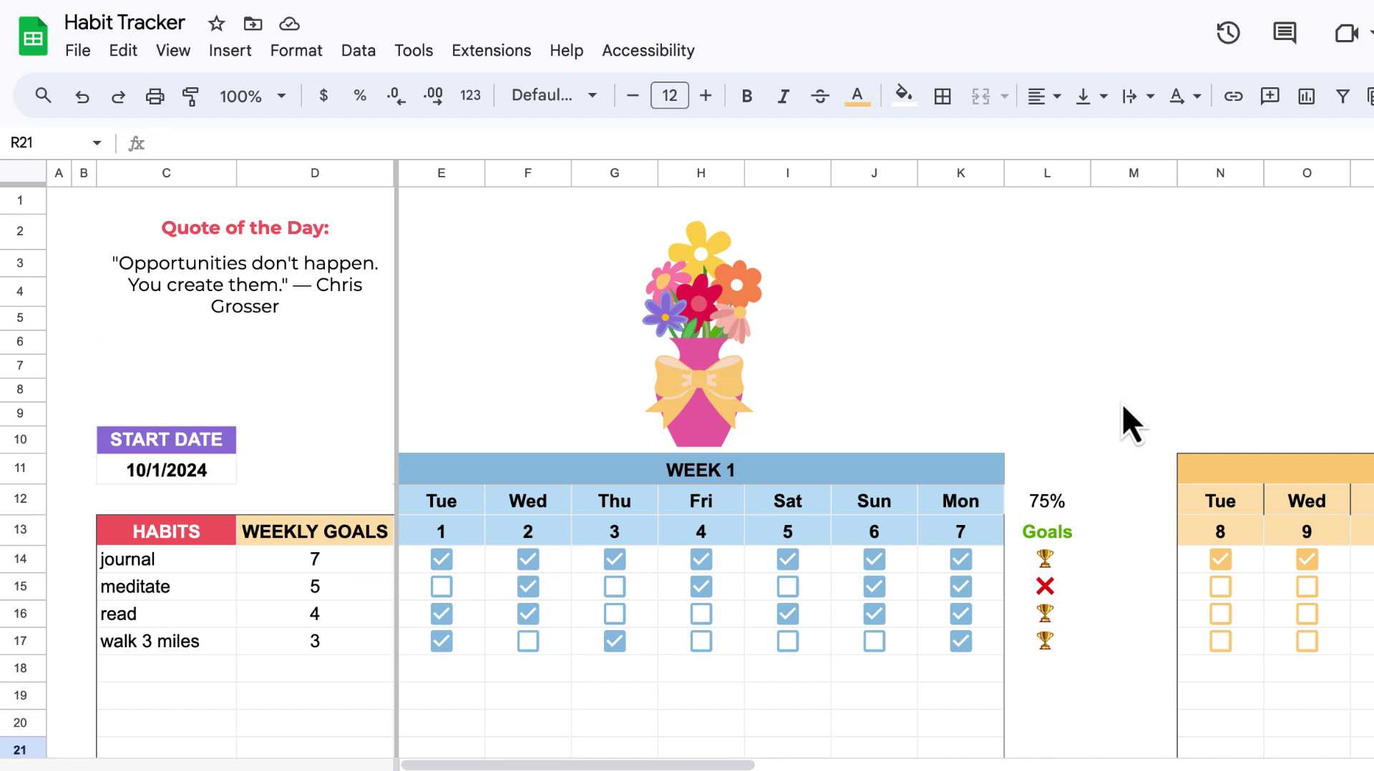
Add 'take vitamins' as a new habit in row 18 with a weekly goal of 7
{"action": "scroll", "coordinate": [684, 495], "scroll_direction": "down", "scroll_amount": 1}
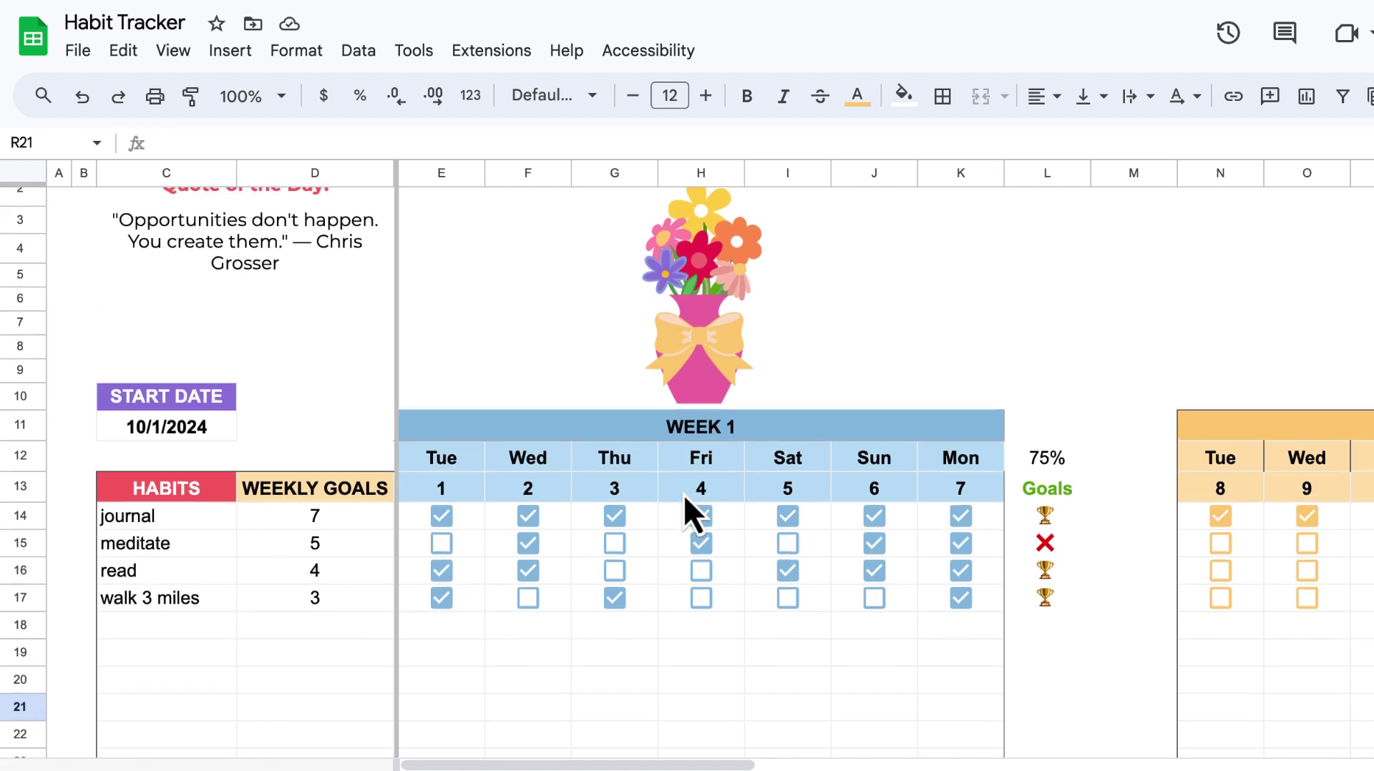
{"action": "scroll", "coordinate": [684, 495], "scroll_direction": "up", "scroll_amount": 1}
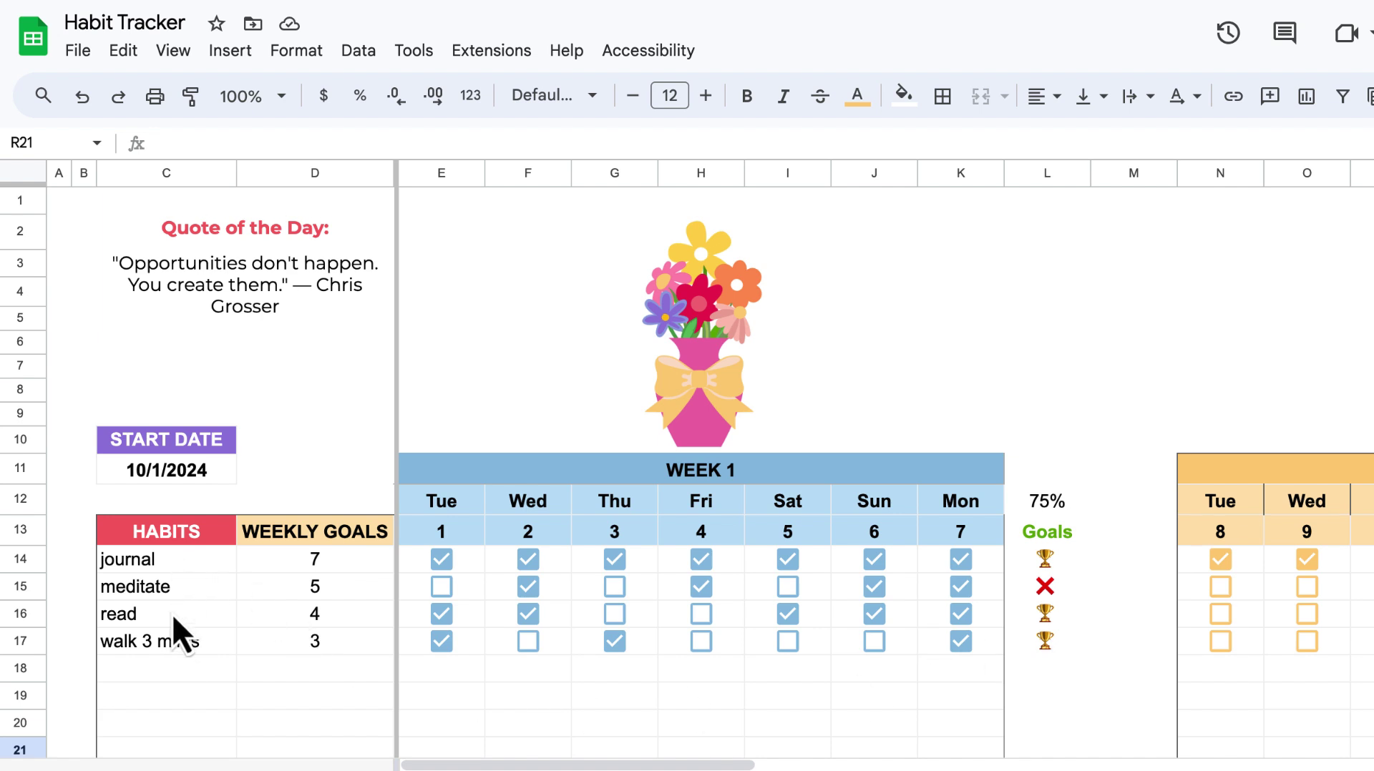
{"action": "scroll", "coordinate": [175, 659], "scroll_direction": "down", "scroll_amount": 1}
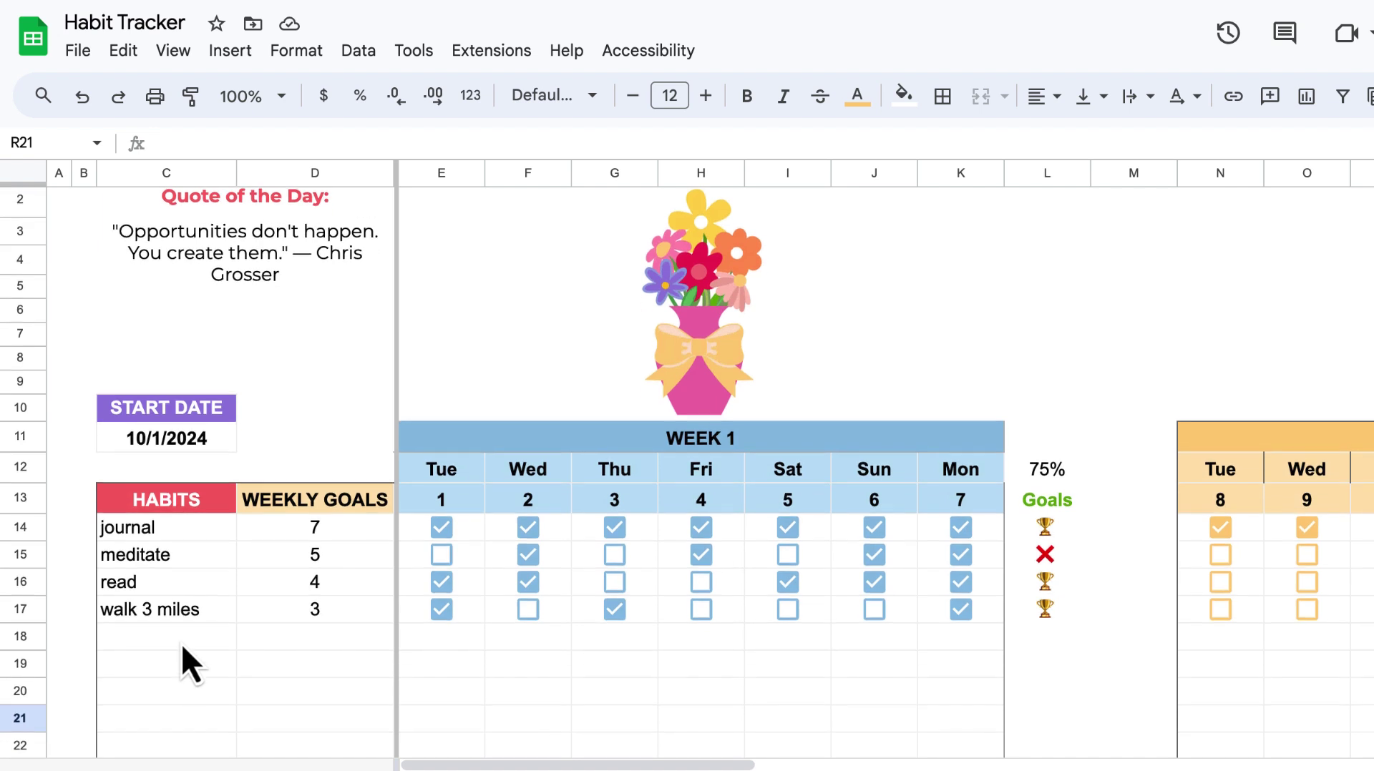
{"action": "left_click", "coordinate": [177, 640]}
{"action": "type", "text": "ta"}
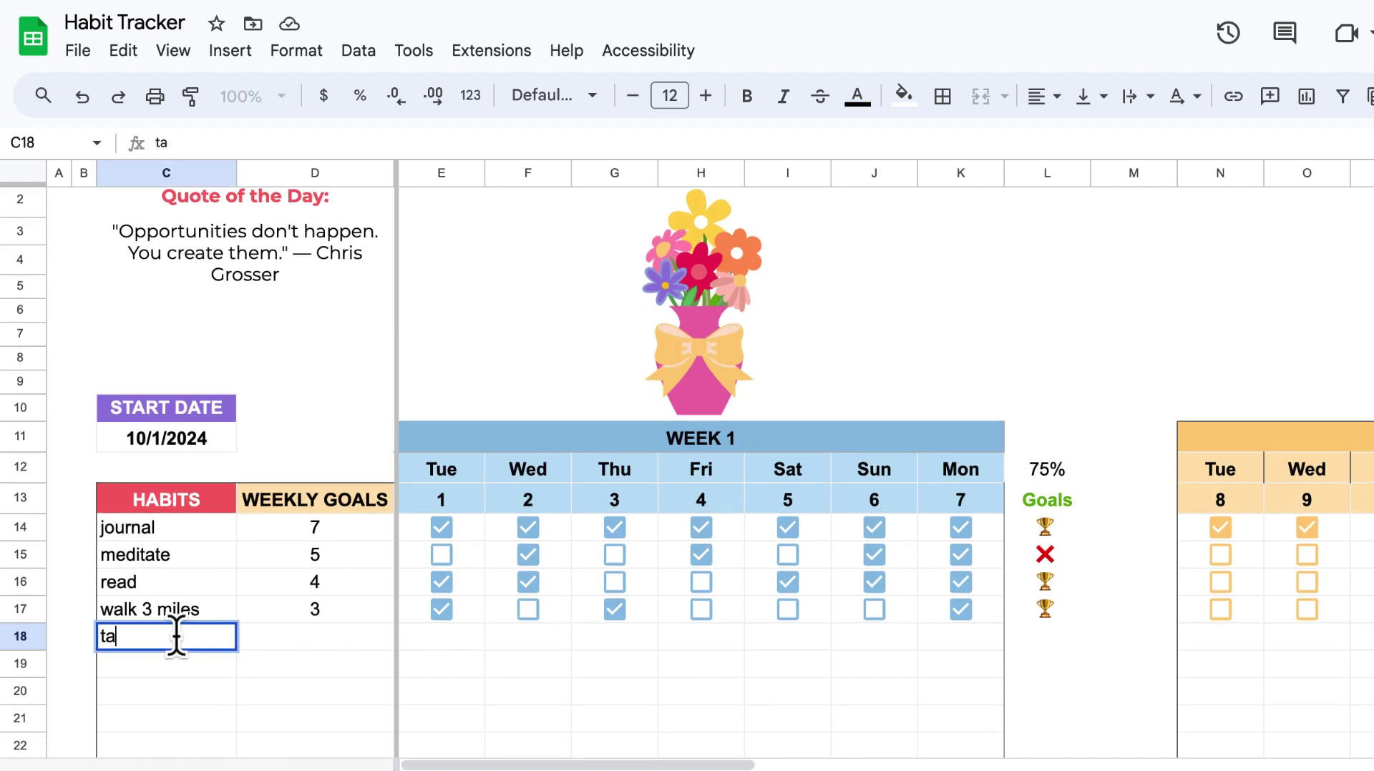
{"action": "type", "text": "ke vitamins"}
{"action": "key", "text": "Tab"}
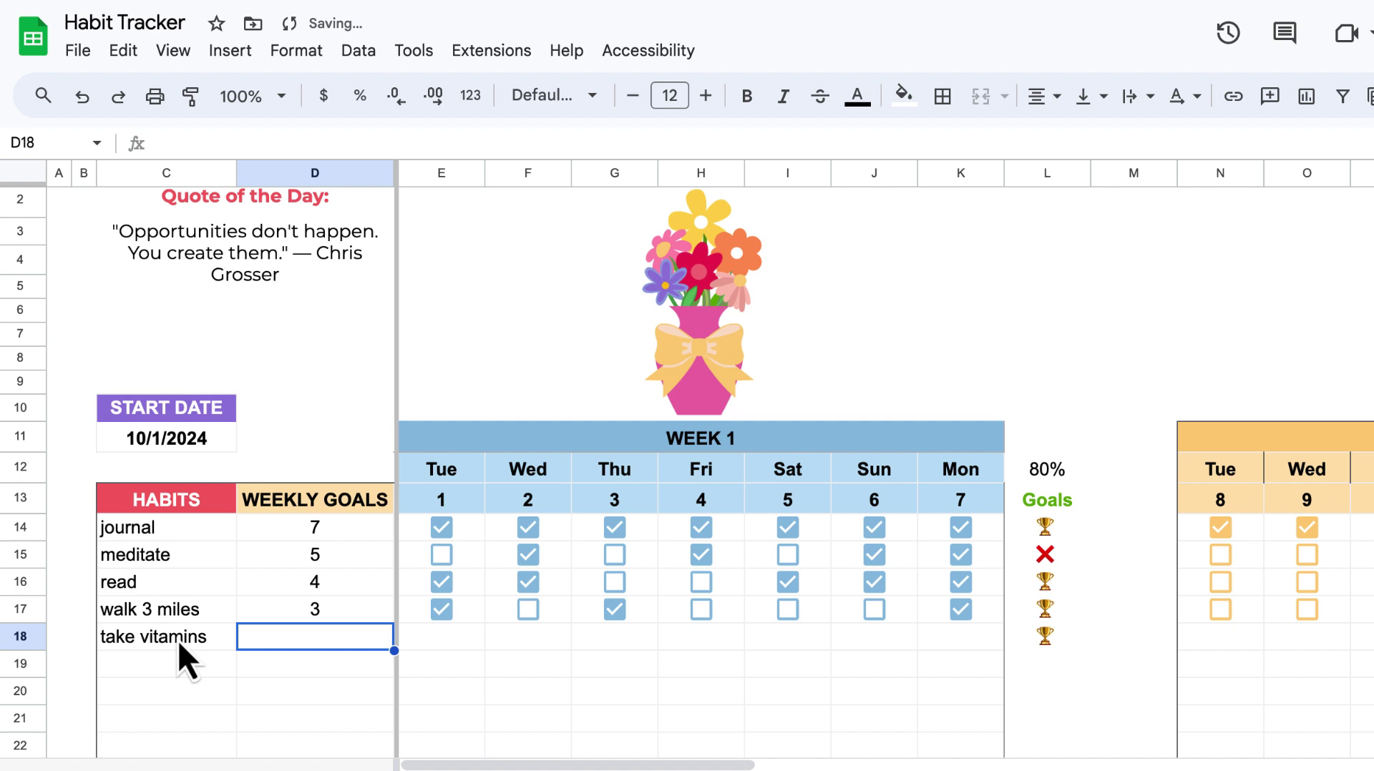
{"action": "type", "text": "7"}
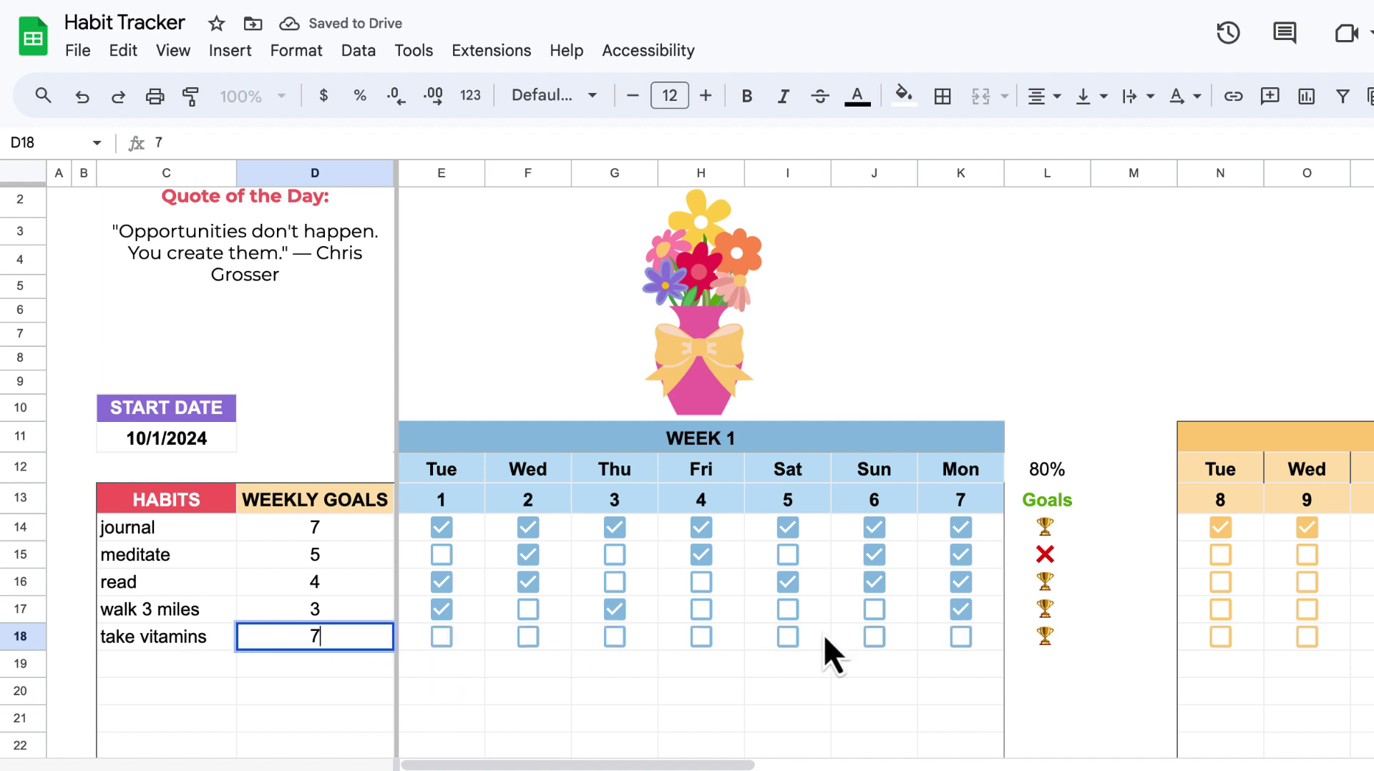
{"action": "left_click", "coordinate": [1154, 669]}
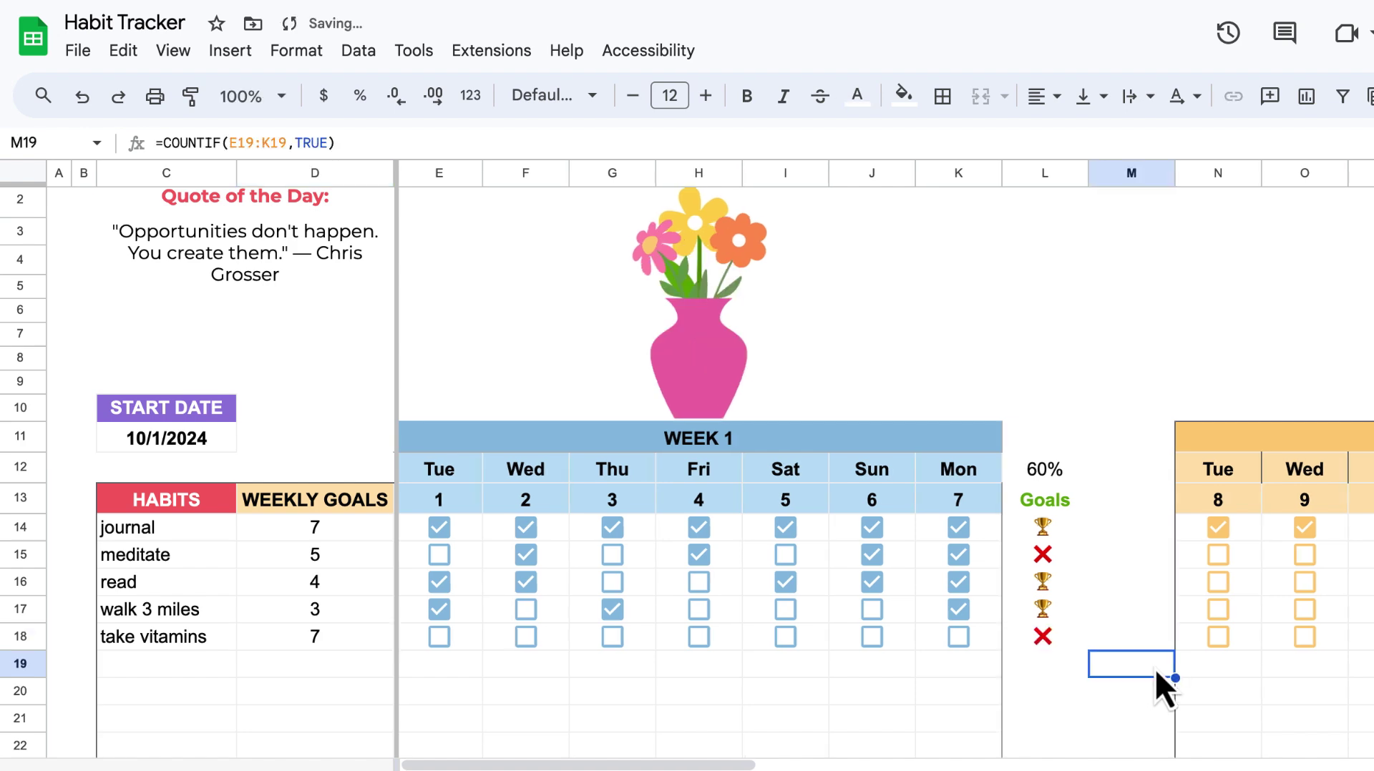
Scroll through Weeks 2–4 to confirm the take vitamins row has checkboxes, then back
{"action": "scroll", "coordinate": [1155, 669], "scroll_direction": "right", "scroll_amount": 15}
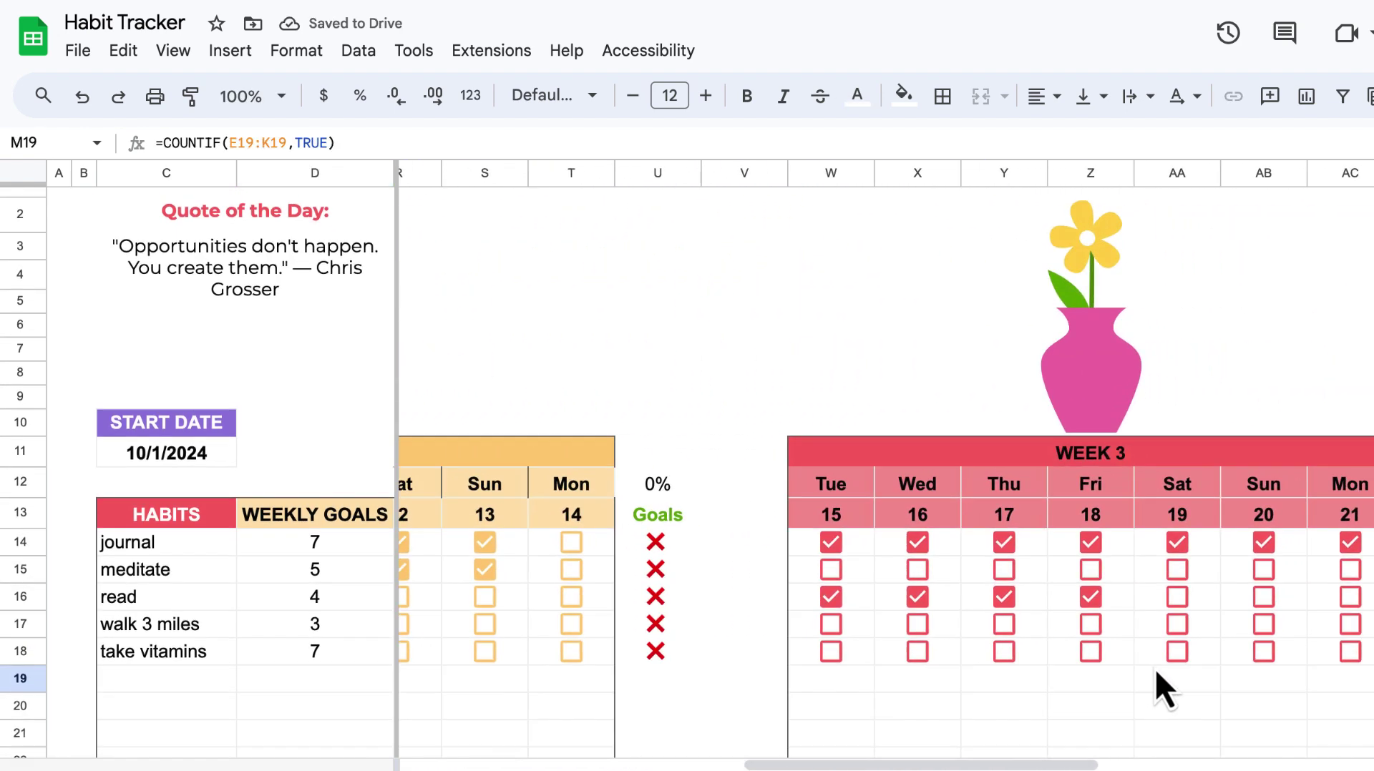
{"action": "scroll", "coordinate": [1155, 668], "scroll_direction": "right", "scroll_amount": 10}
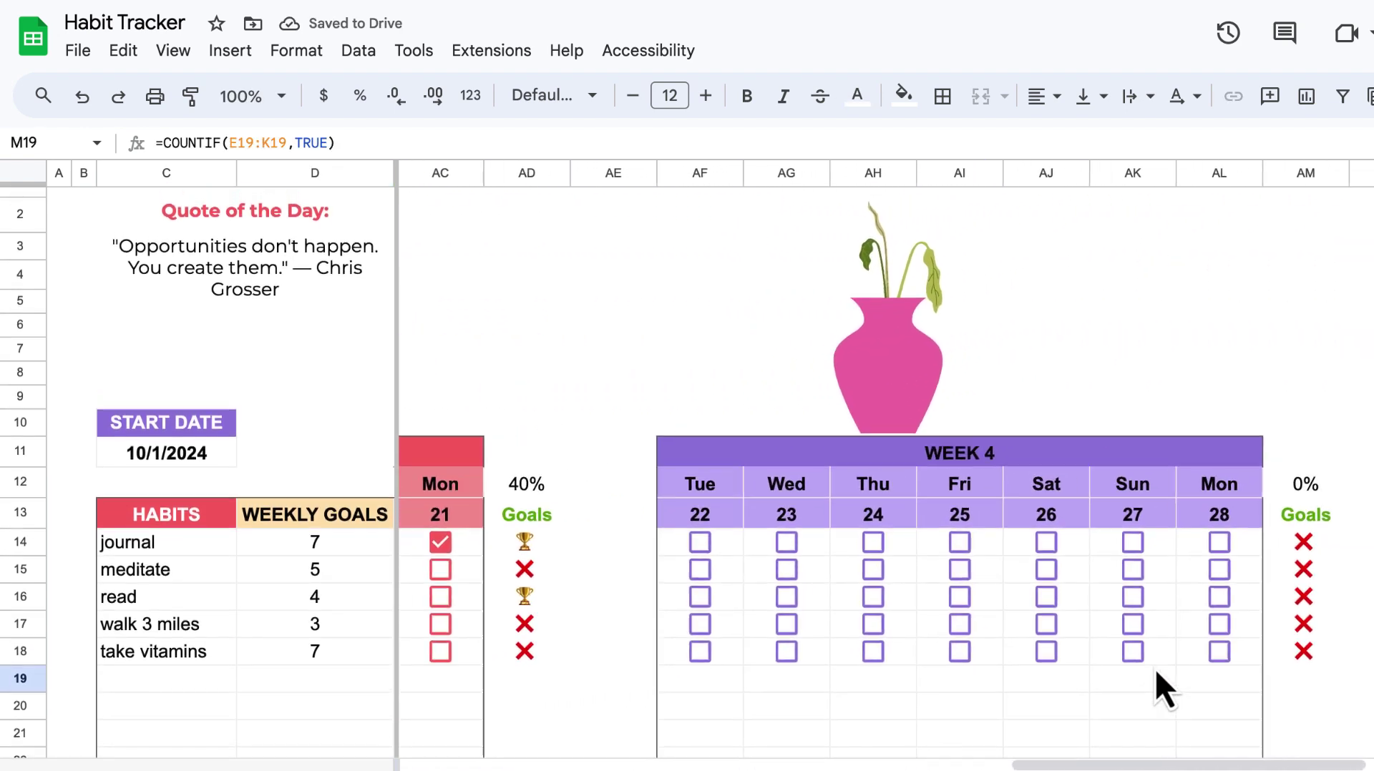
{"action": "scroll", "coordinate": [1155, 669], "scroll_direction": "left", "scroll_amount": 20}
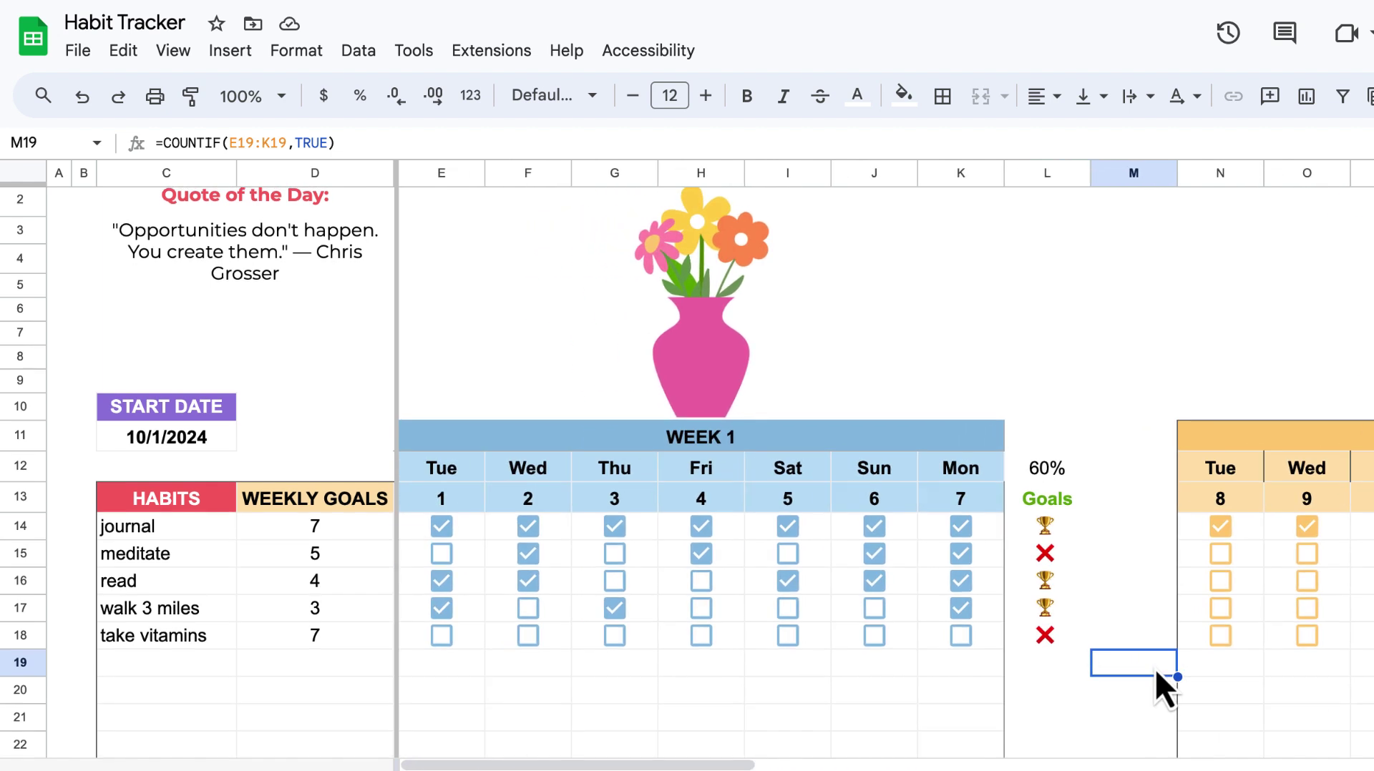
{"action": "left_click", "coordinate": [179, 662]}
{"action": "type", "text": "yoga"}
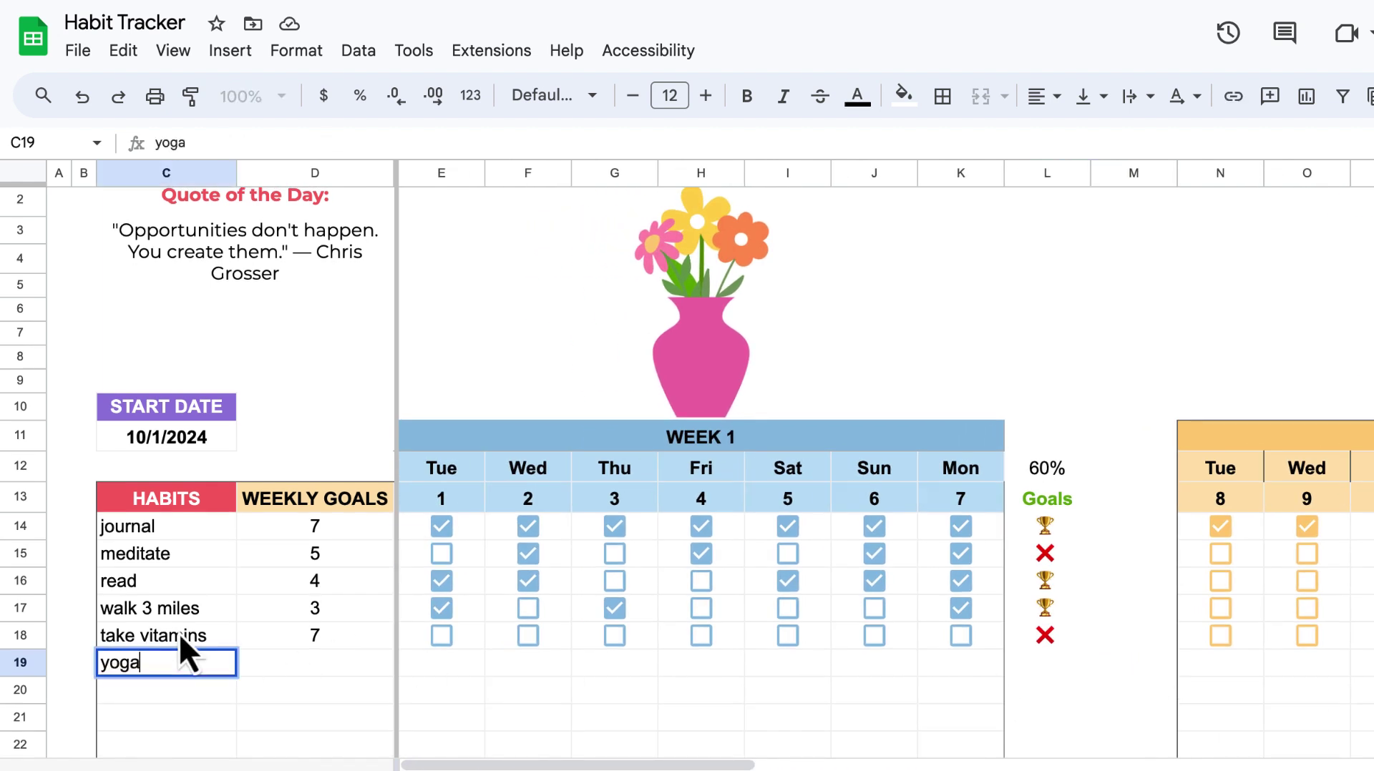
{"action": "key", "text": "Tab"}
{"action": "type", "text": "3"}
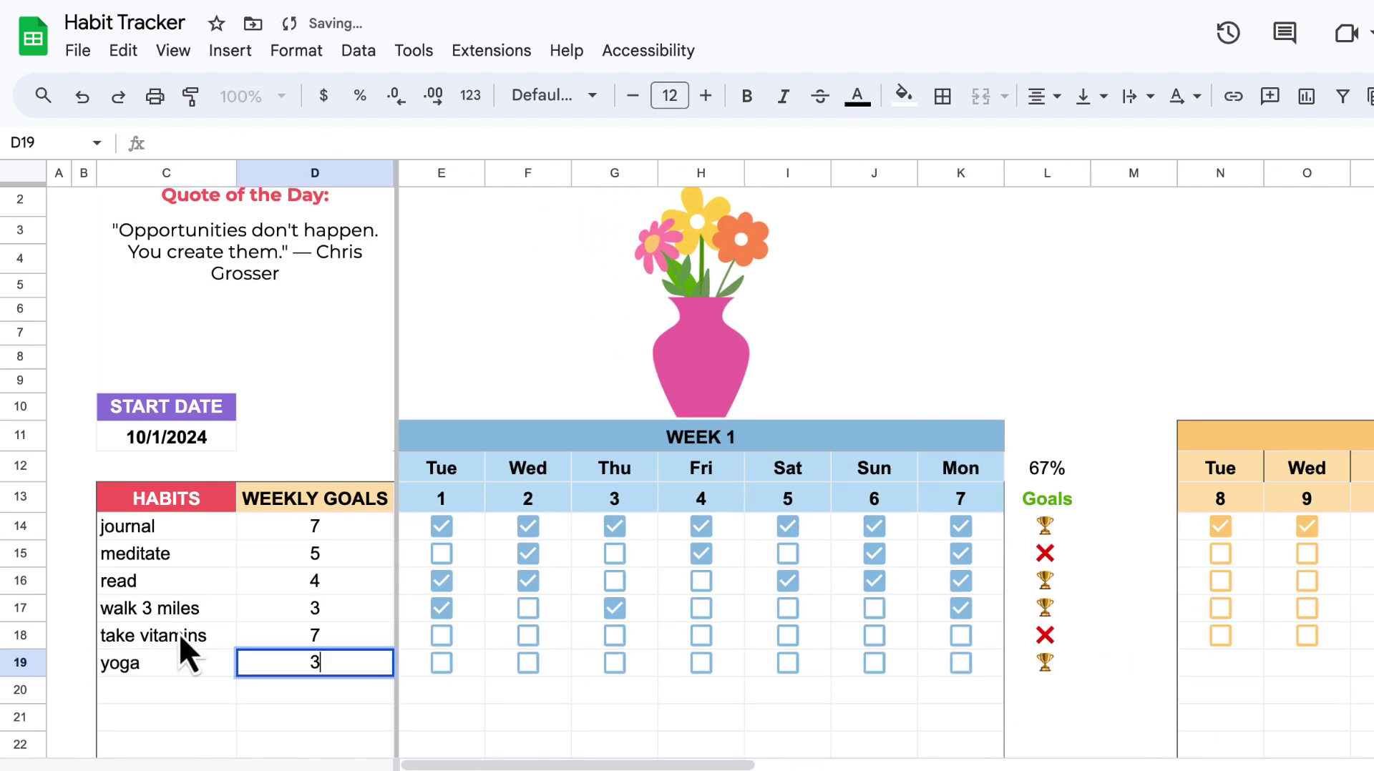
{"action": "key", "text": "Tab"}
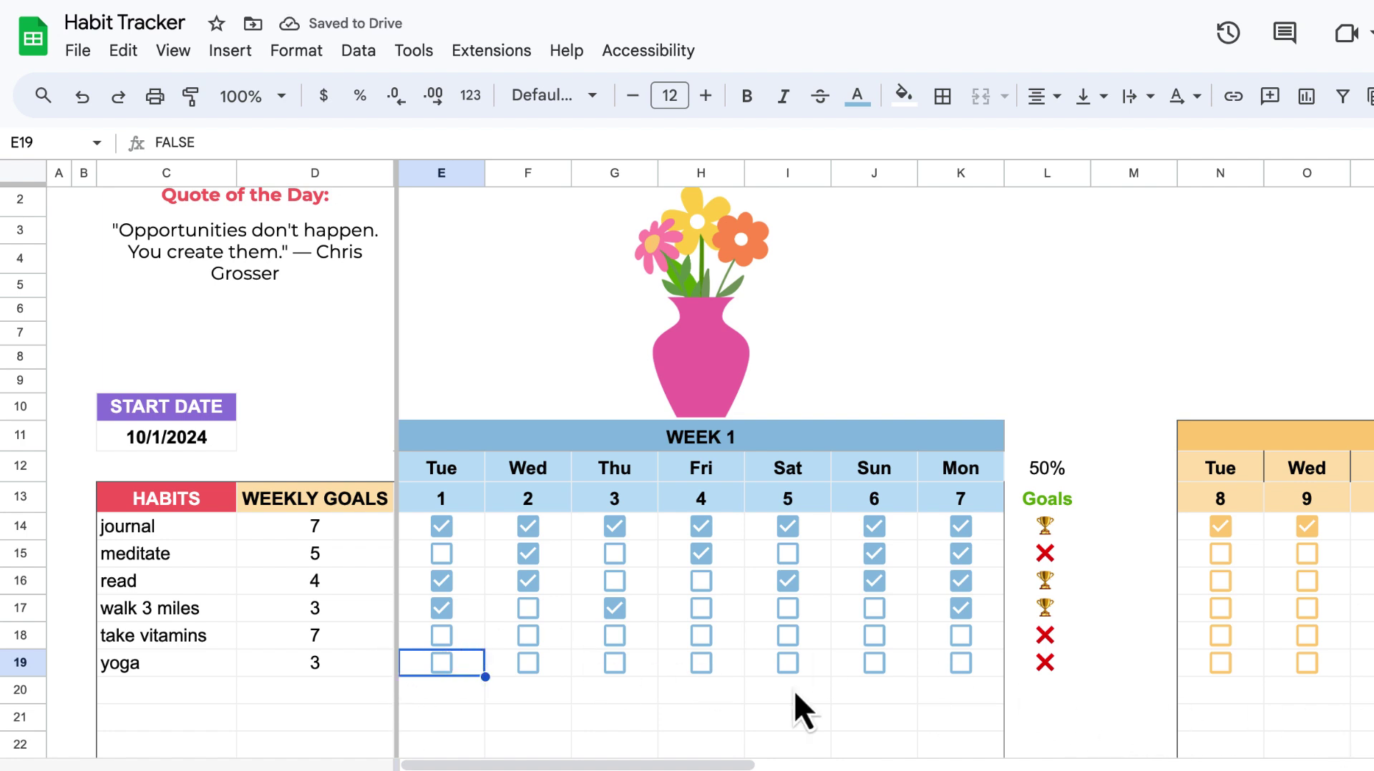
{"action": "left_click", "coordinate": [118, 670]}
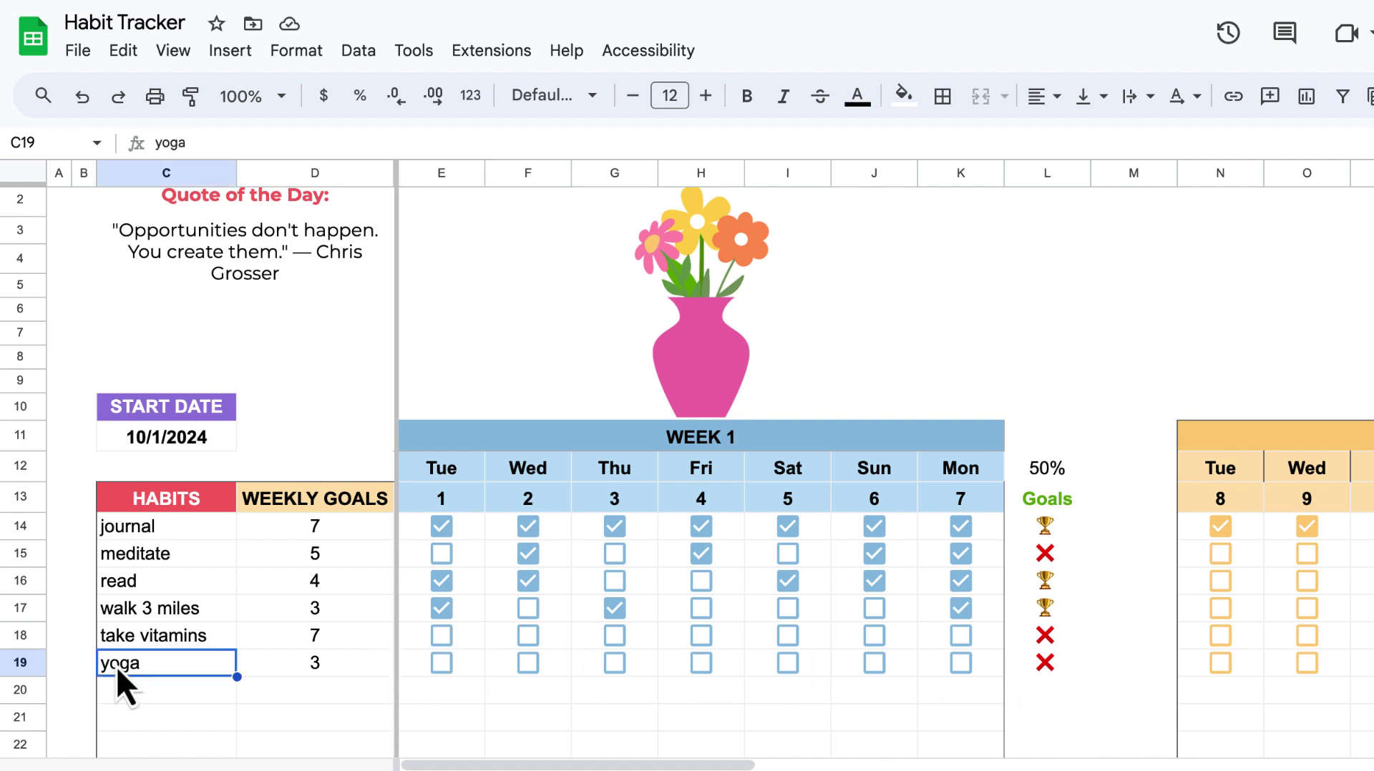
{"action": "key", "text": "Delete"}
{"action": "left_click", "coordinate": [304, 665]}
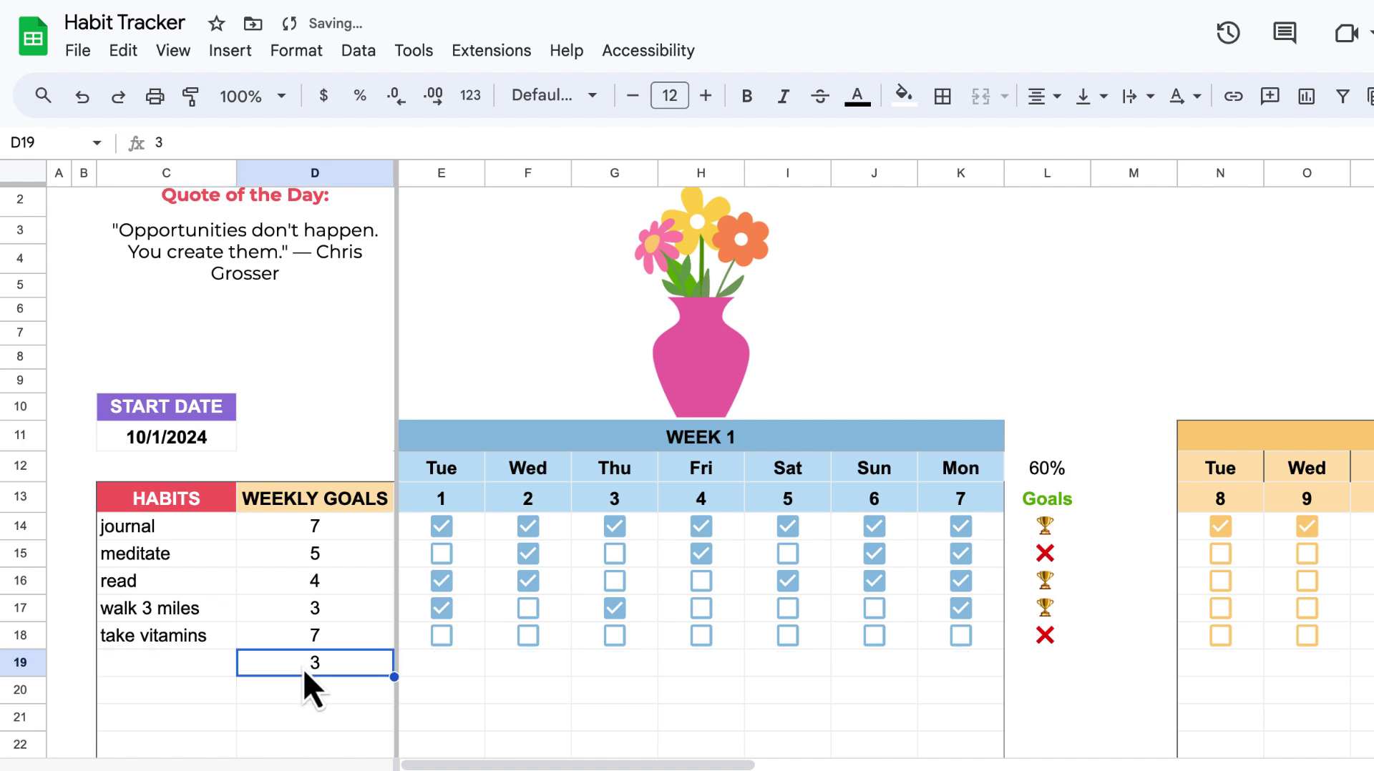
{"action": "key", "text": "Delete"}
{"action": "scroll", "coordinate": [1073, 702], "scroll_direction": "right", "scroll_amount": 10}
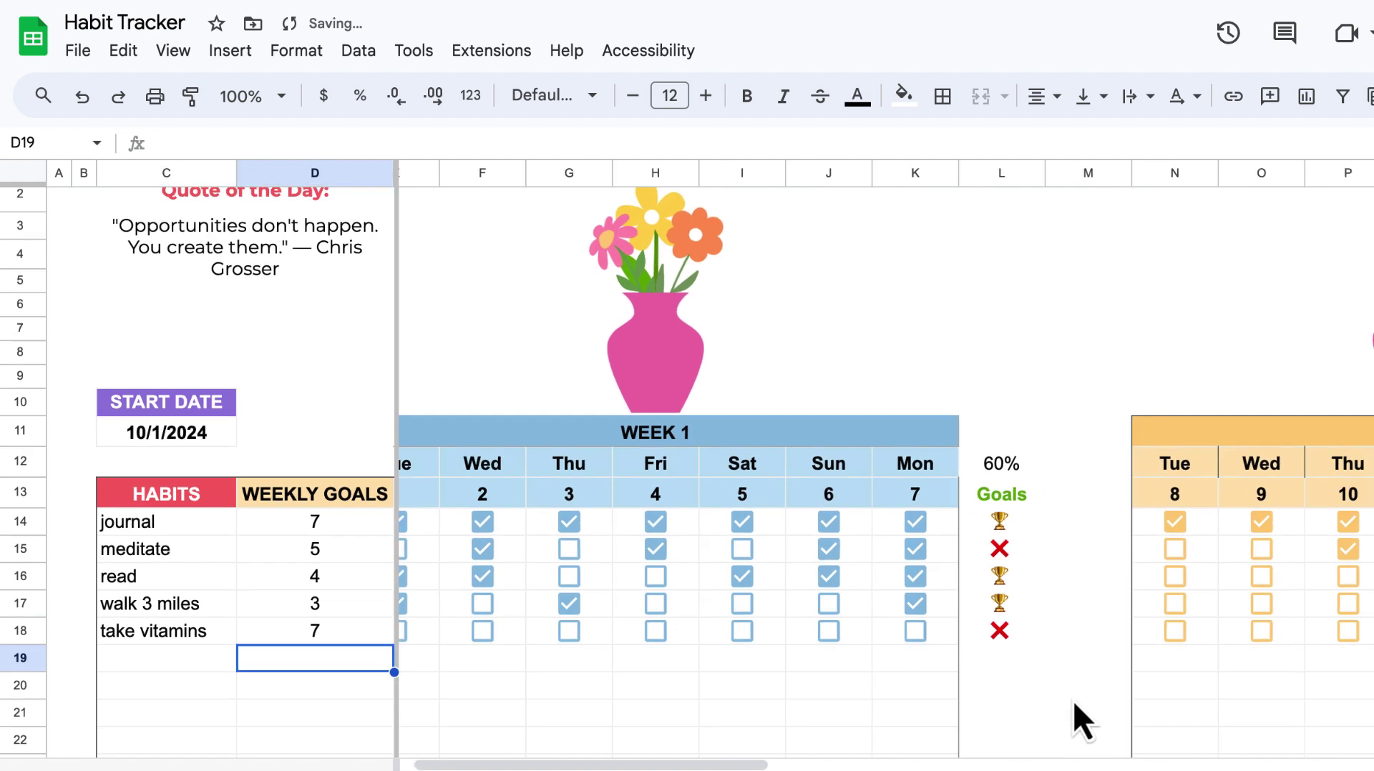
{"action": "scroll", "coordinate": [1073, 701], "scroll_direction": "left", "scroll_amount": 10}
{"action": "scroll", "coordinate": [1072, 716], "scroll_direction": "down", "scroll_amount": 1}
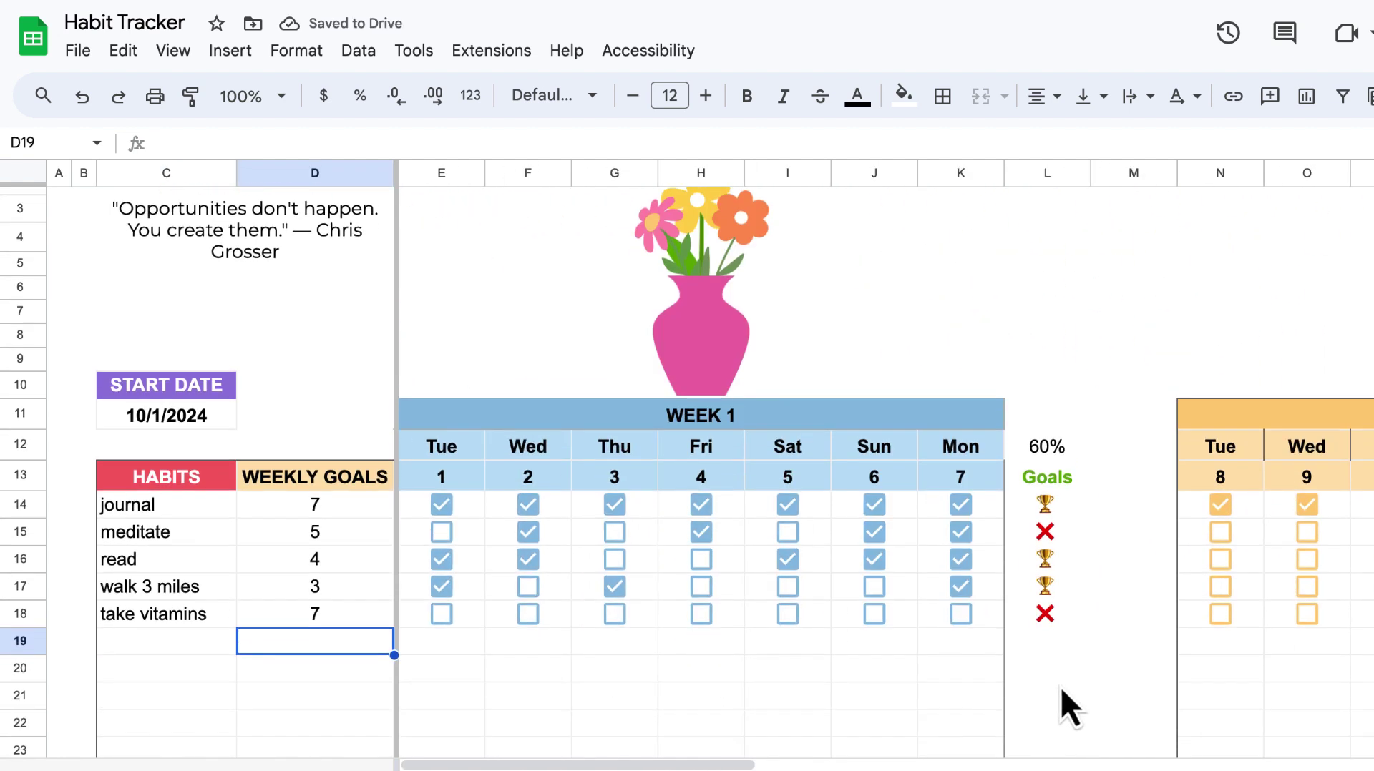
{"action": "scroll", "coordinate": [1061, 687], "scroll_direction": "up", "scroll_amount": 1}
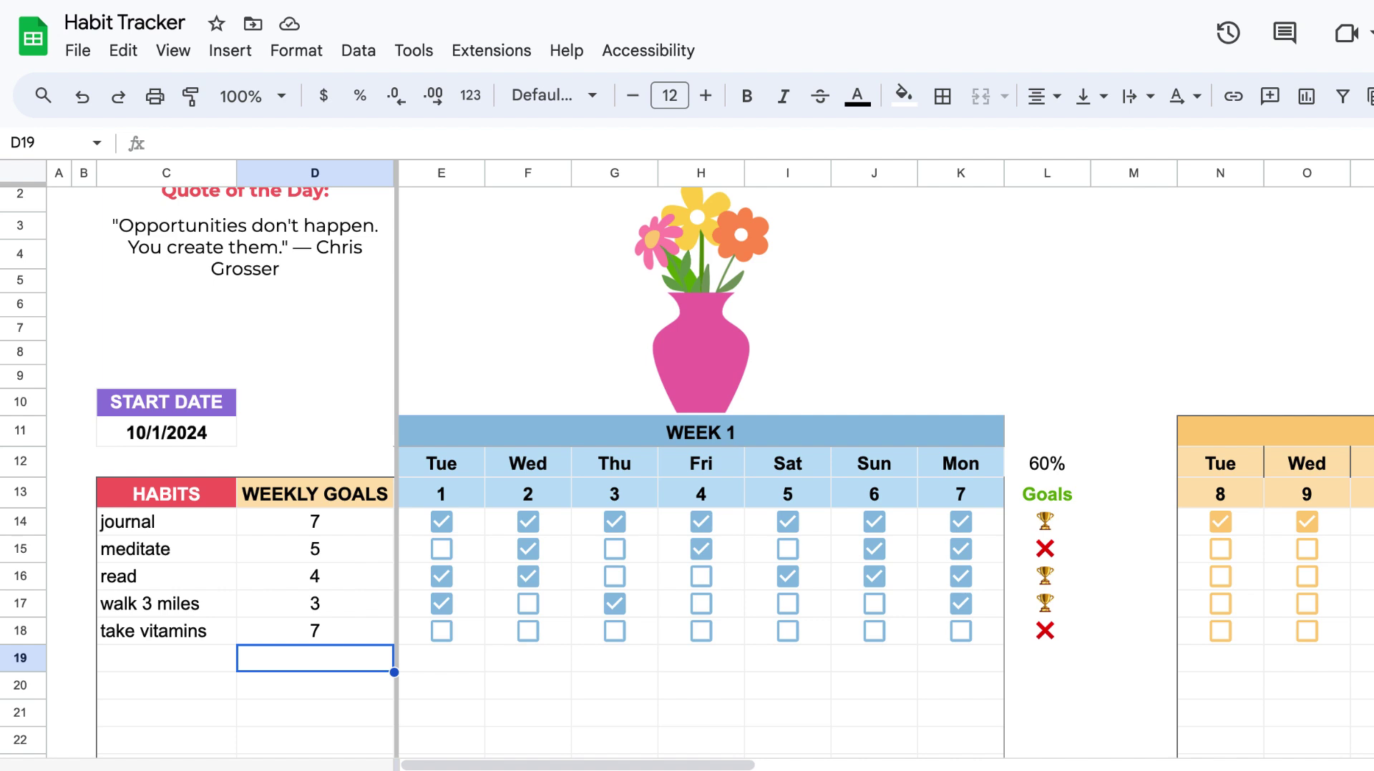
{"action": "left_click", "coordinate": [1363, 301]}
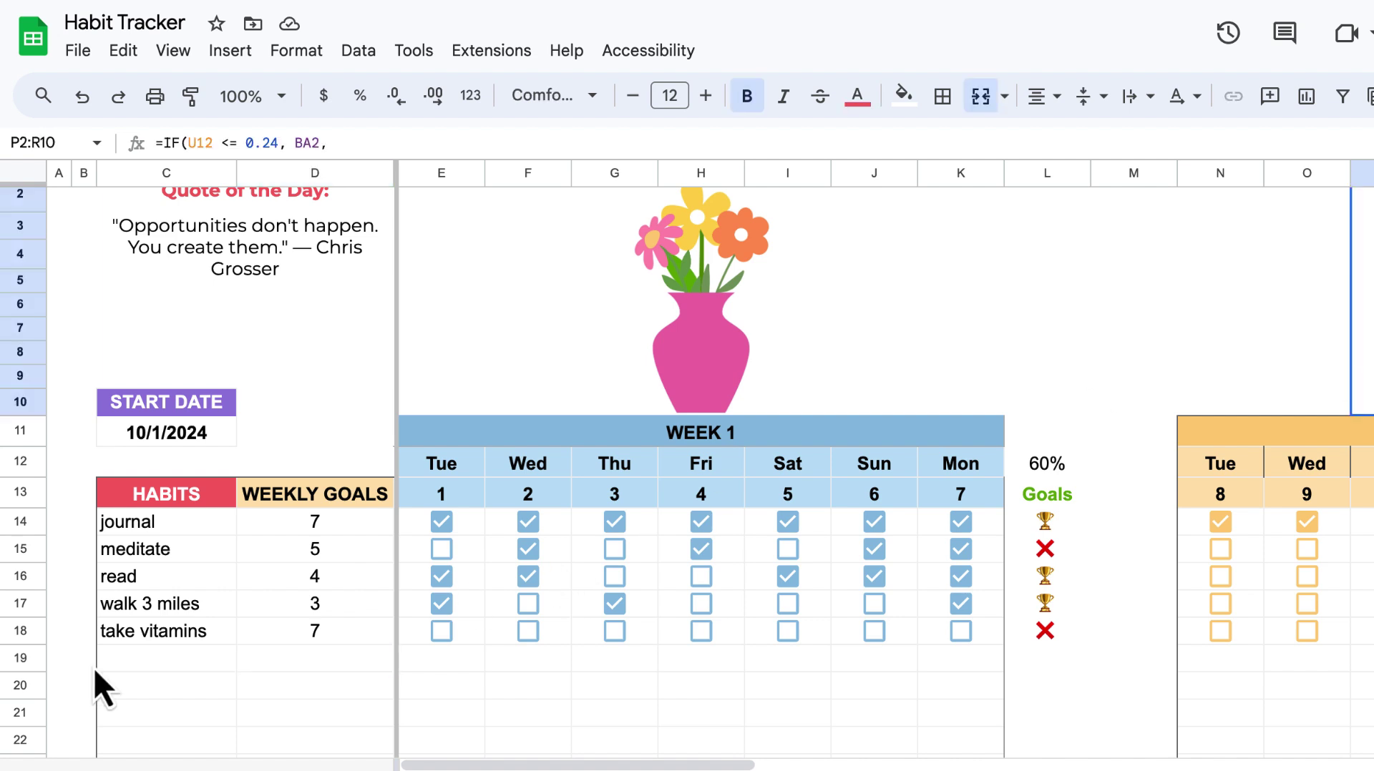
{"action": "scroll", "coordinate": [95, 672], "scroll_direction": "up", "scroll_amount": 1}
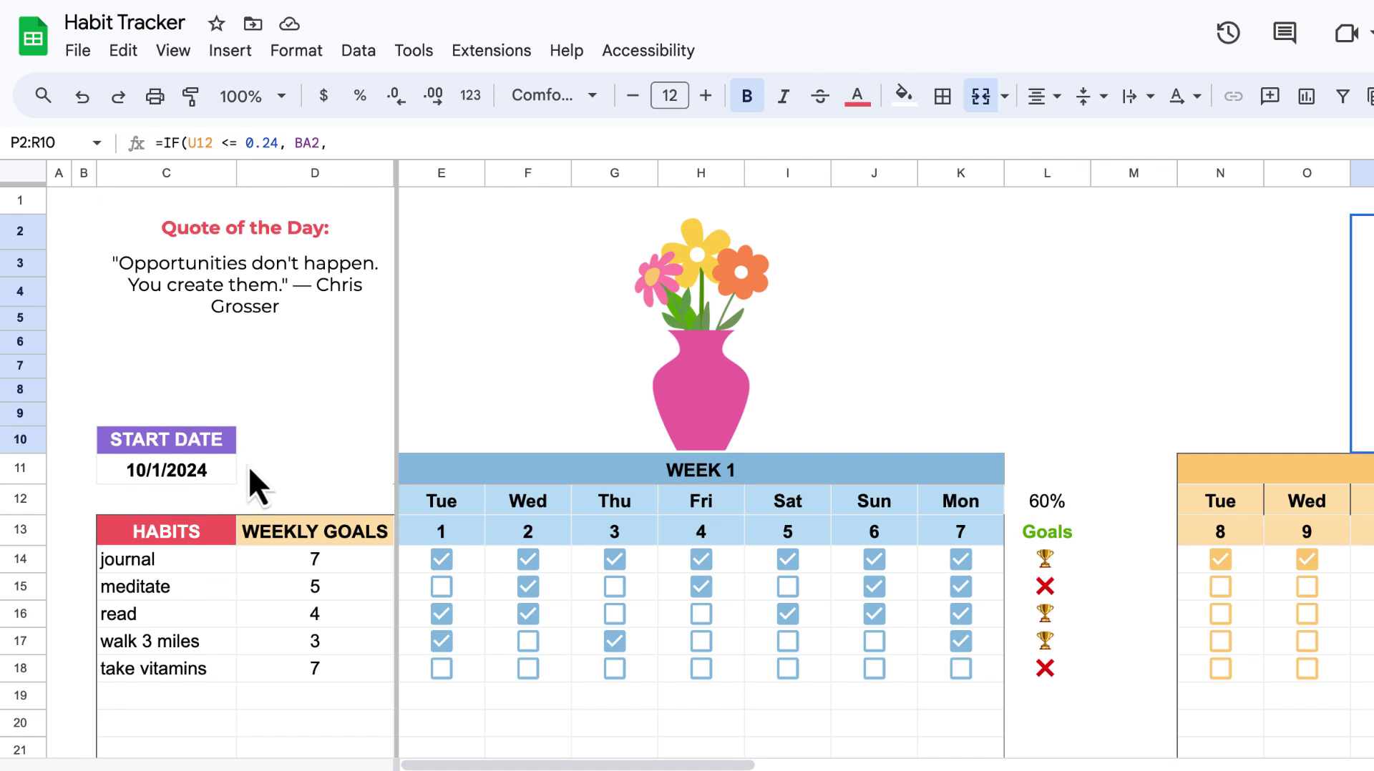
{"action": "left_click", "coordinate": [159, 472]}
{"action": "double_click", "coordinate": [160, 473]}
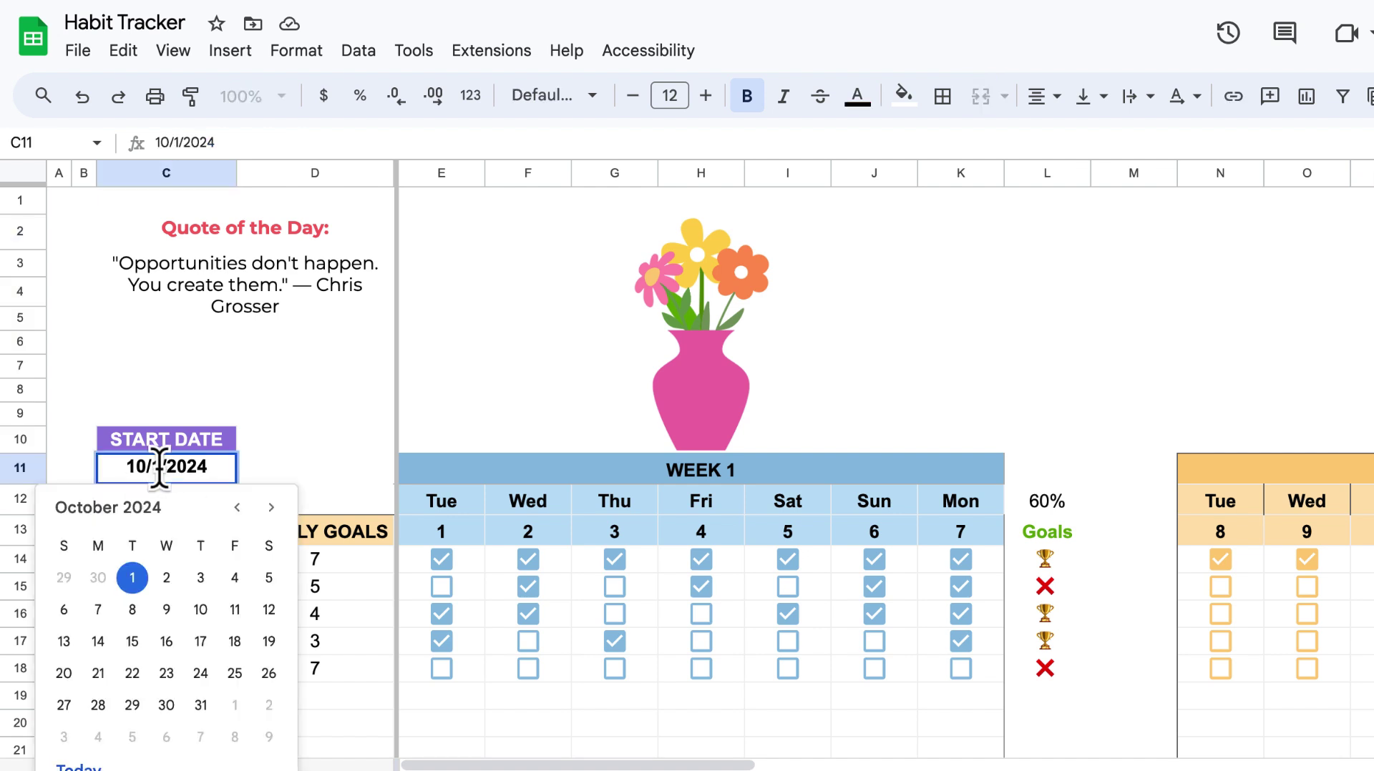
{"action": "left_click", "coordinate": [237, 508]}
{"action": "left_click", "coordinate": [65, 578]}
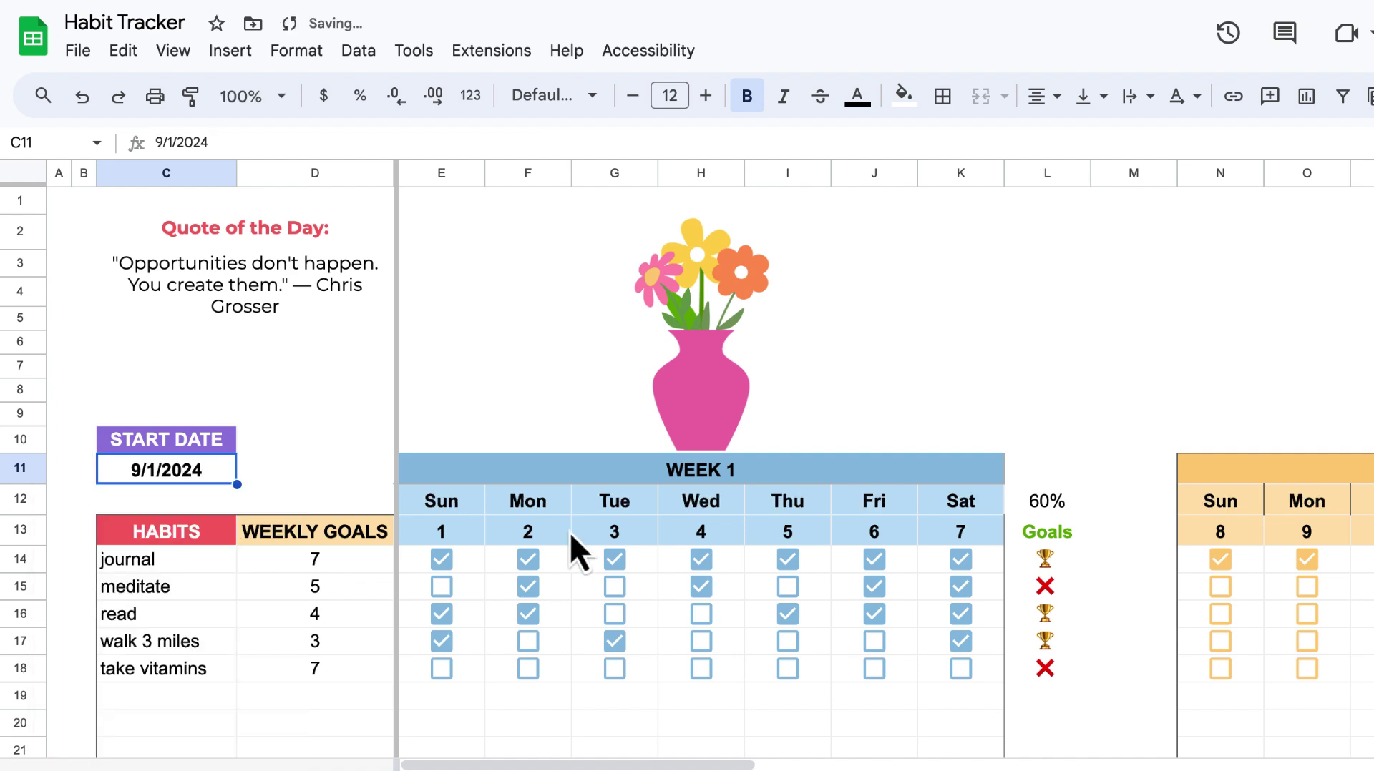
{"action": "scroll", "coordinate": [728, 584], "scroll_direction": "right", "scroll_amount": 15}
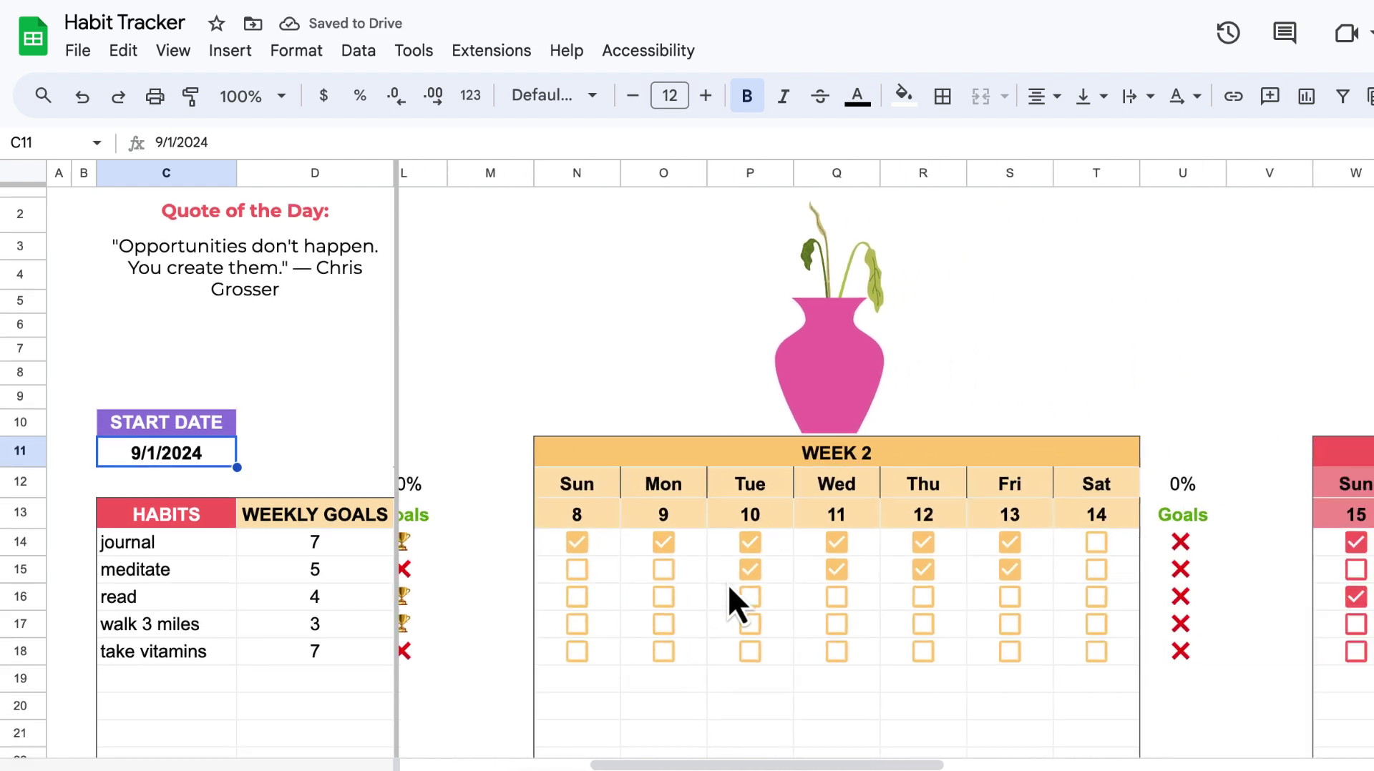
{"action": "scroll", "coordinate": [799, 552], "scroll_direction": "right", "scroll_amount": 10}
{"action": "scroll", "coordinate": [1088, 422], "scroll_direction": "down", "scroll_amount": 1}
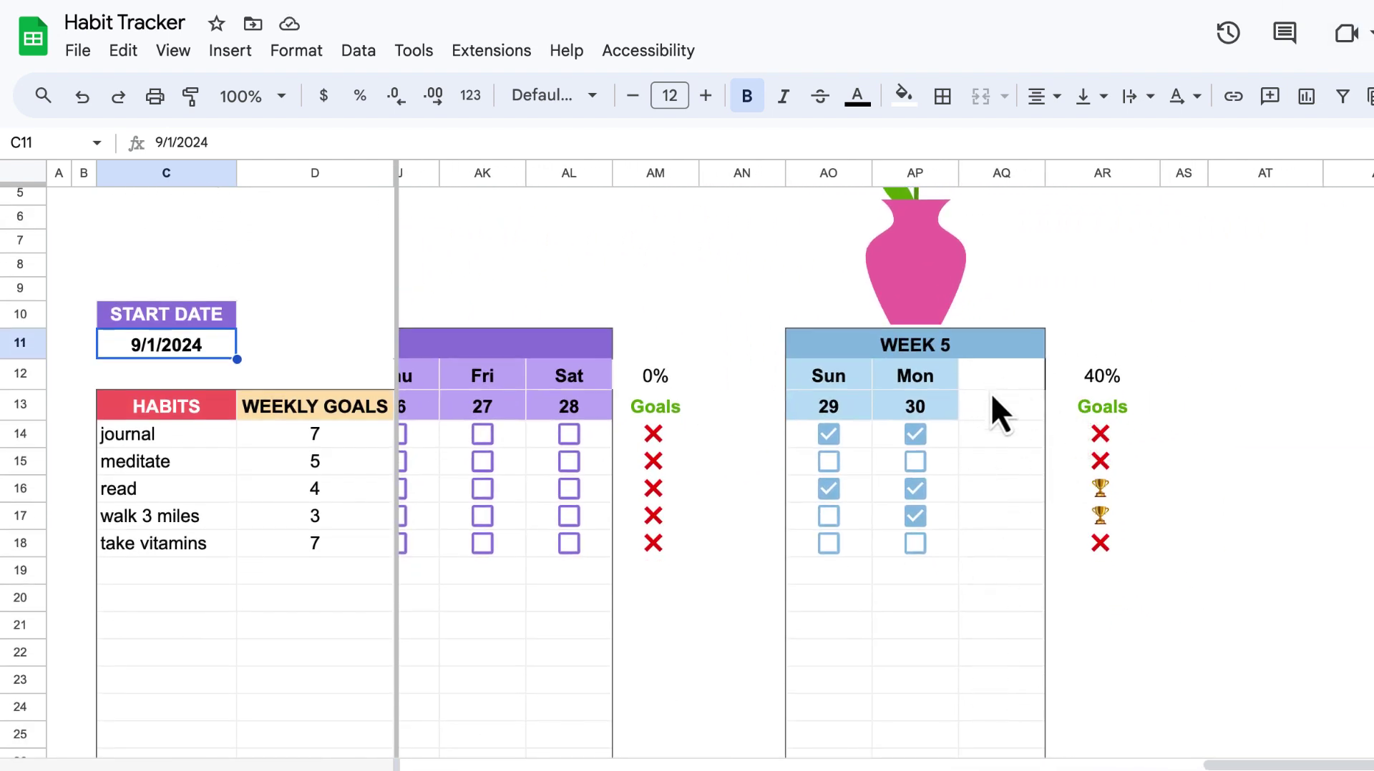
{"action": "scroll", "coordinate": [993, 631], "scroll_direction": "down", "scroll_amount": 1}
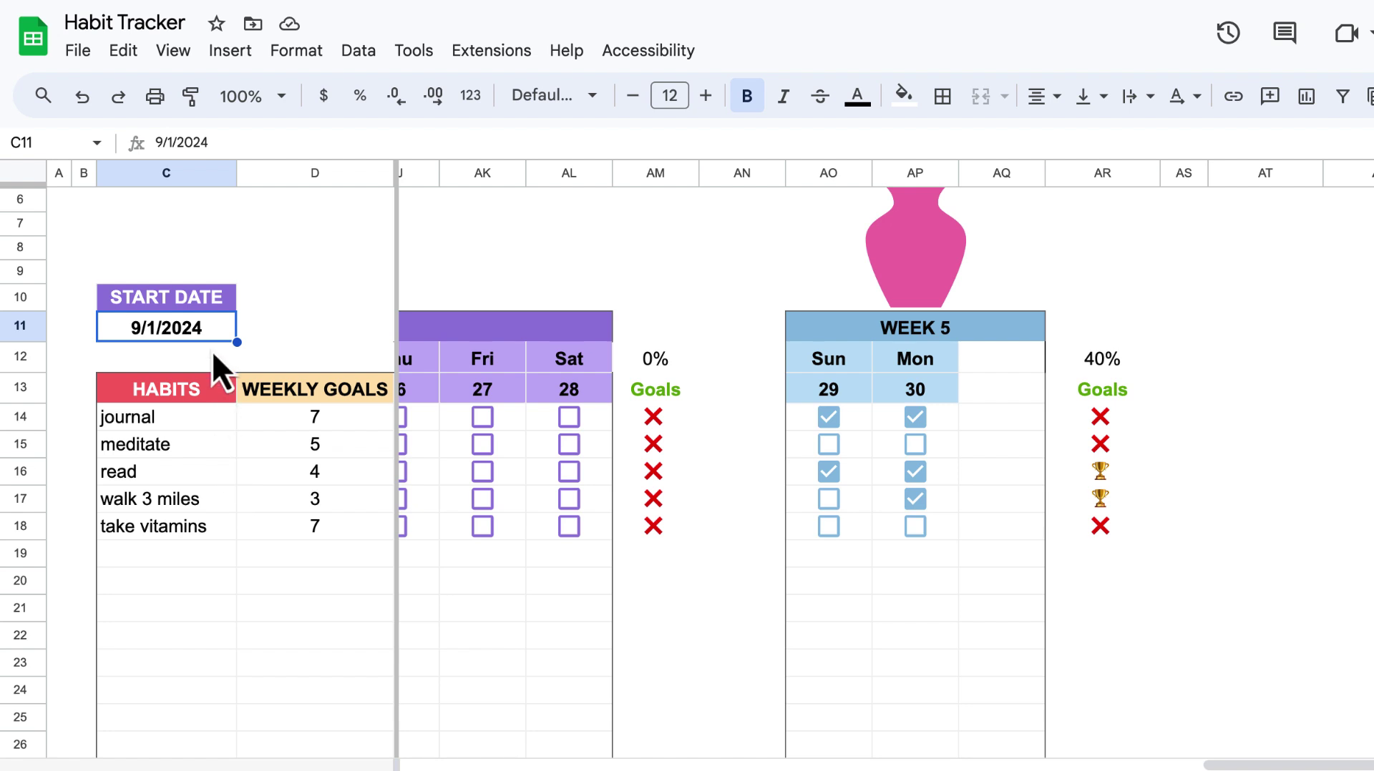
{"action": "double_click", "coordinate": [214, 330]}
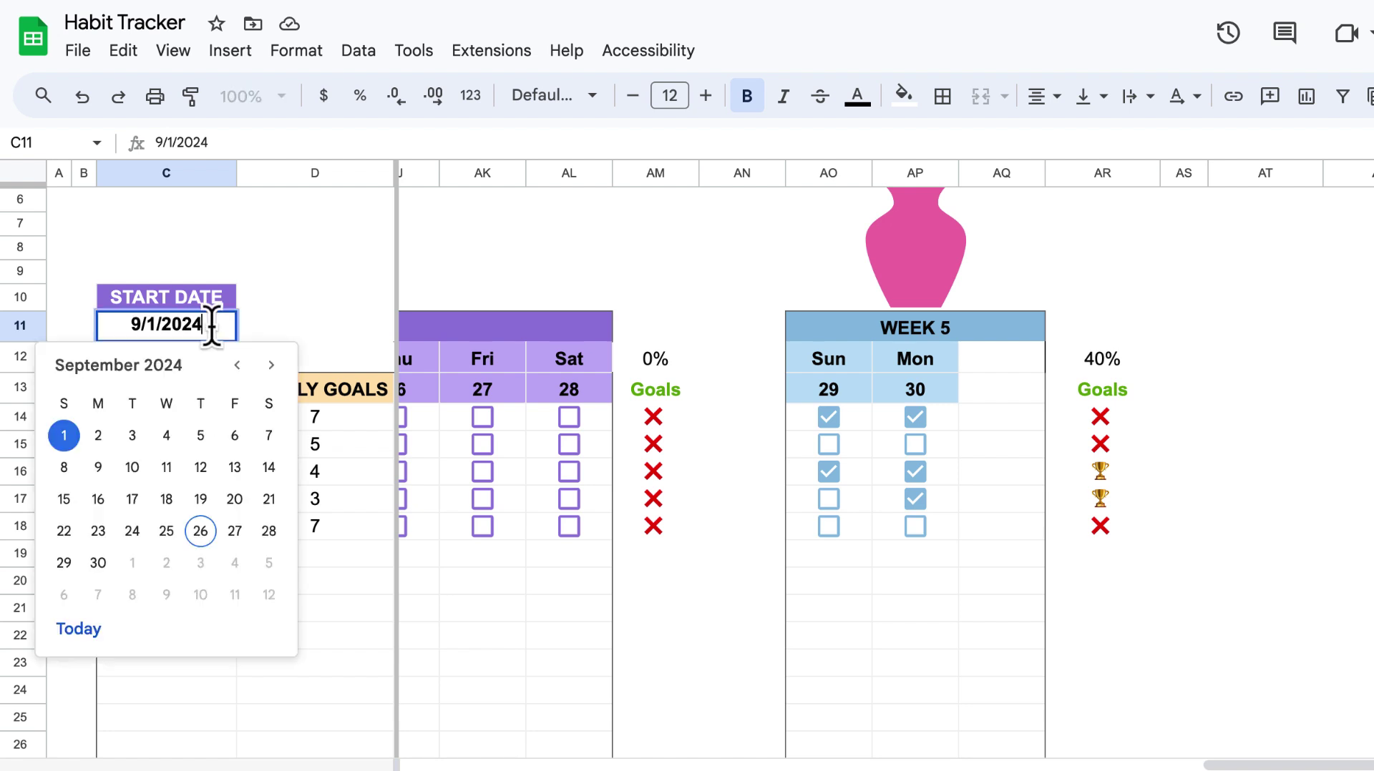
{"action": "left_click", "coordinate": [272, 366]}
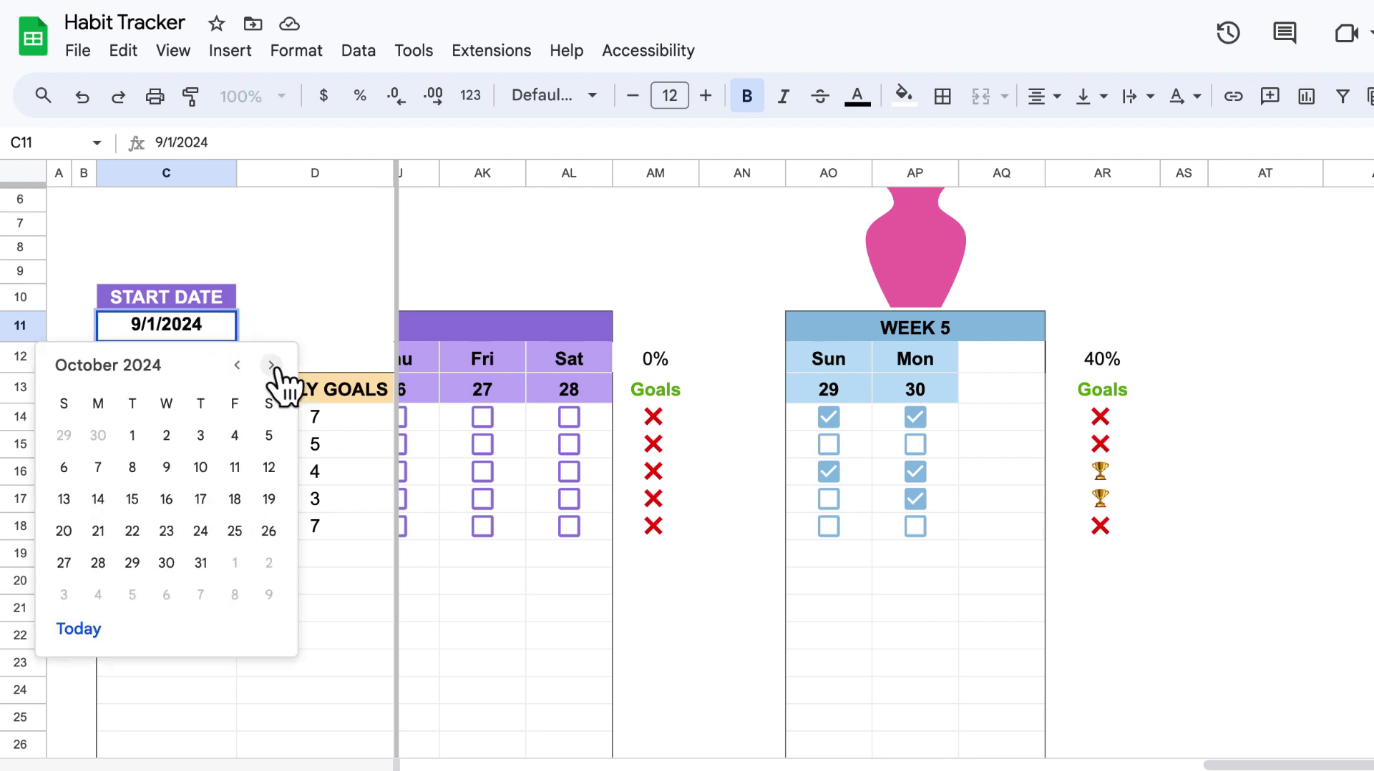
{"action": "left_click", "coordinate": [133, 436]}
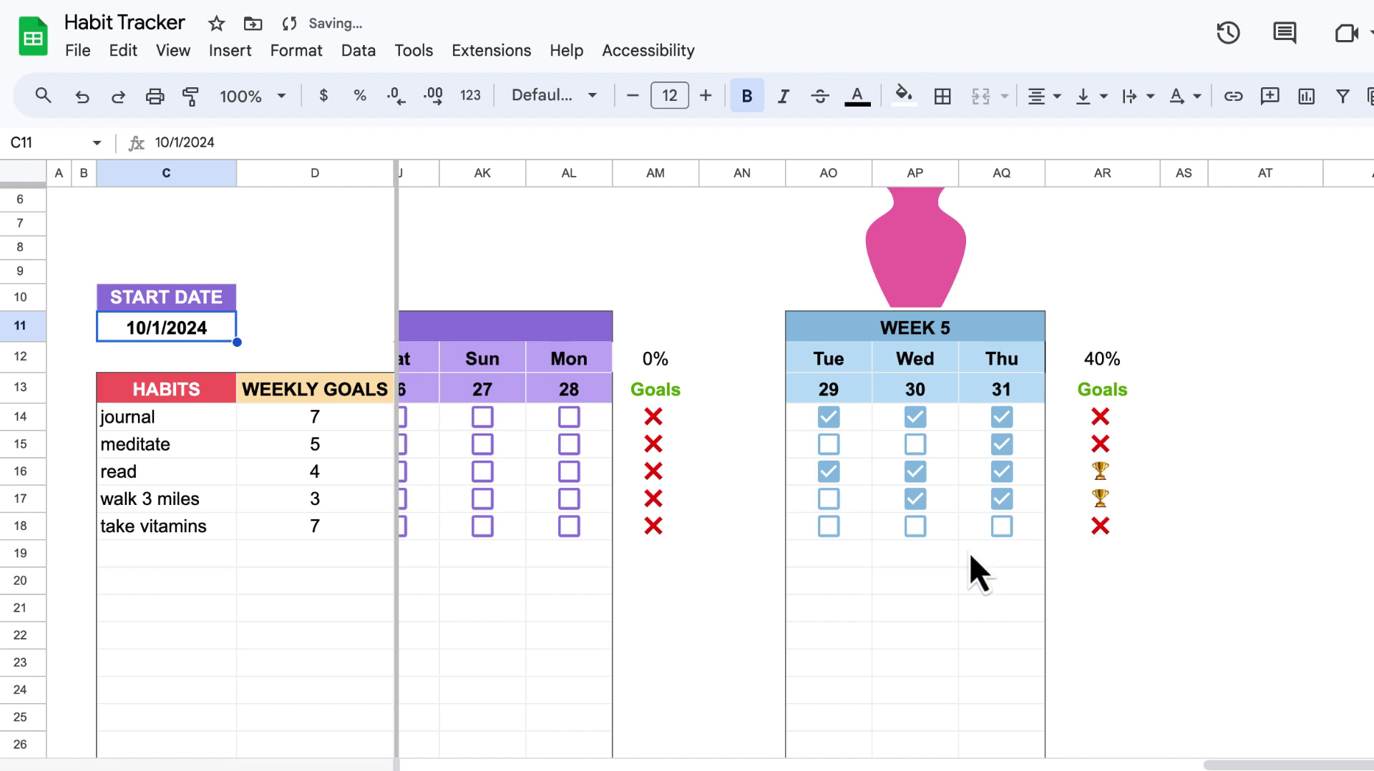
{"action": "scroll", "coordinate": [970, 572], "scroll_direction": "up", "scroll_amount": 3}
{"action": "scroll", "coordinate": [970, 572], "scroll_direction": "left", "scroll_amount": 20}
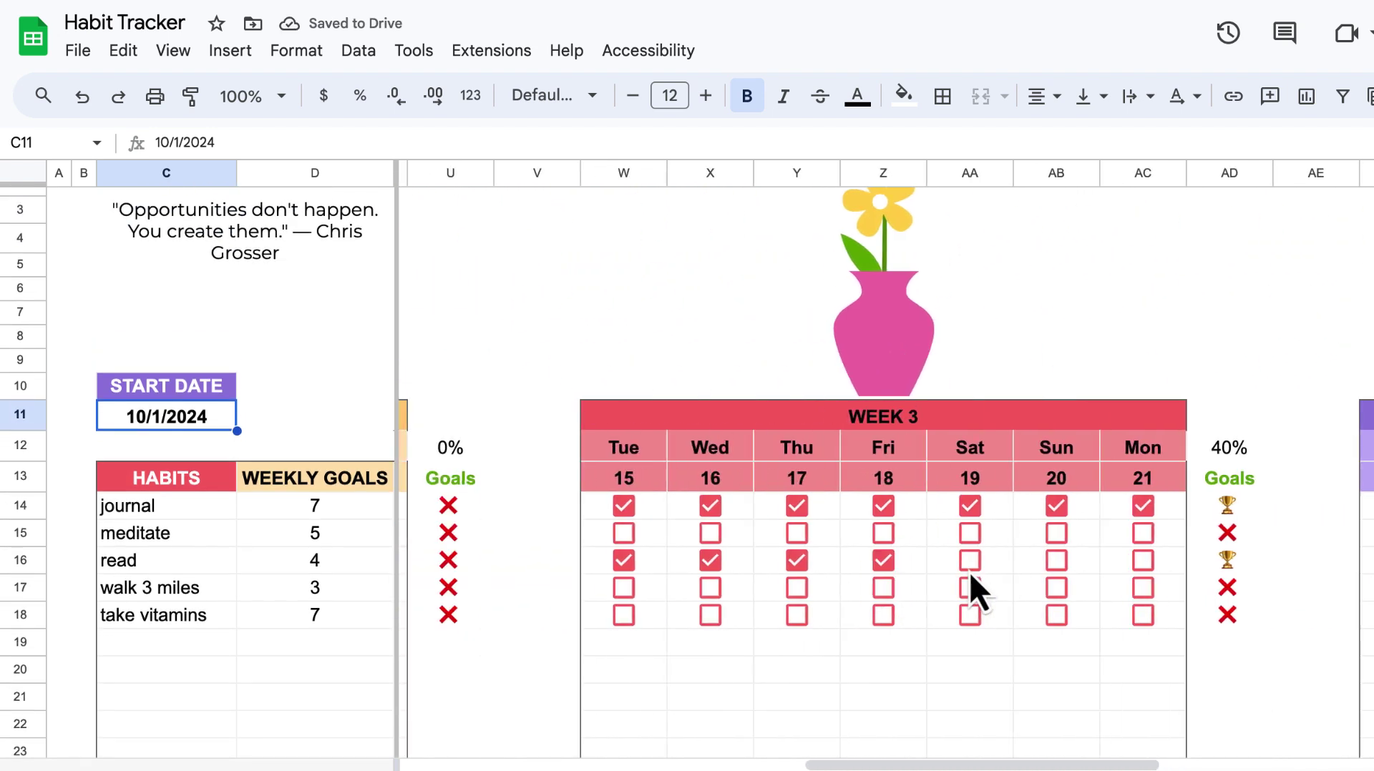
Scroll left and down to show Week 1, Tue 1 to Mon 7, at 60% completion
{"action": "scroll", "coordinate": [970, 573], "scroll_direction": "left", "scroll_amount": 5}
{"action": "scroll", "coordinate": [855, 555], "scroll_direction": "down", "scroll_amount": 3}
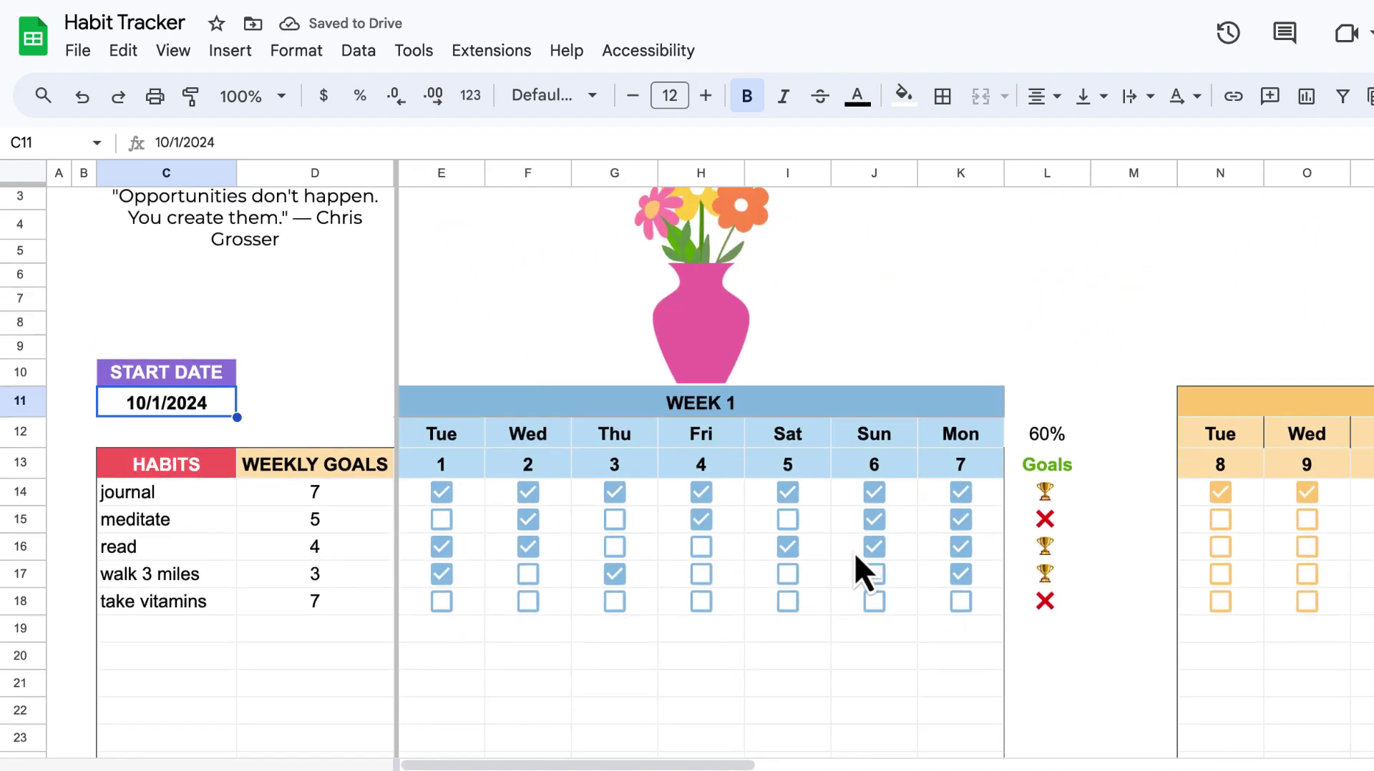
{"action": "scroll", "coordinate": [854, 552], "scroll_direction": "down", "scroll_amount": 1}
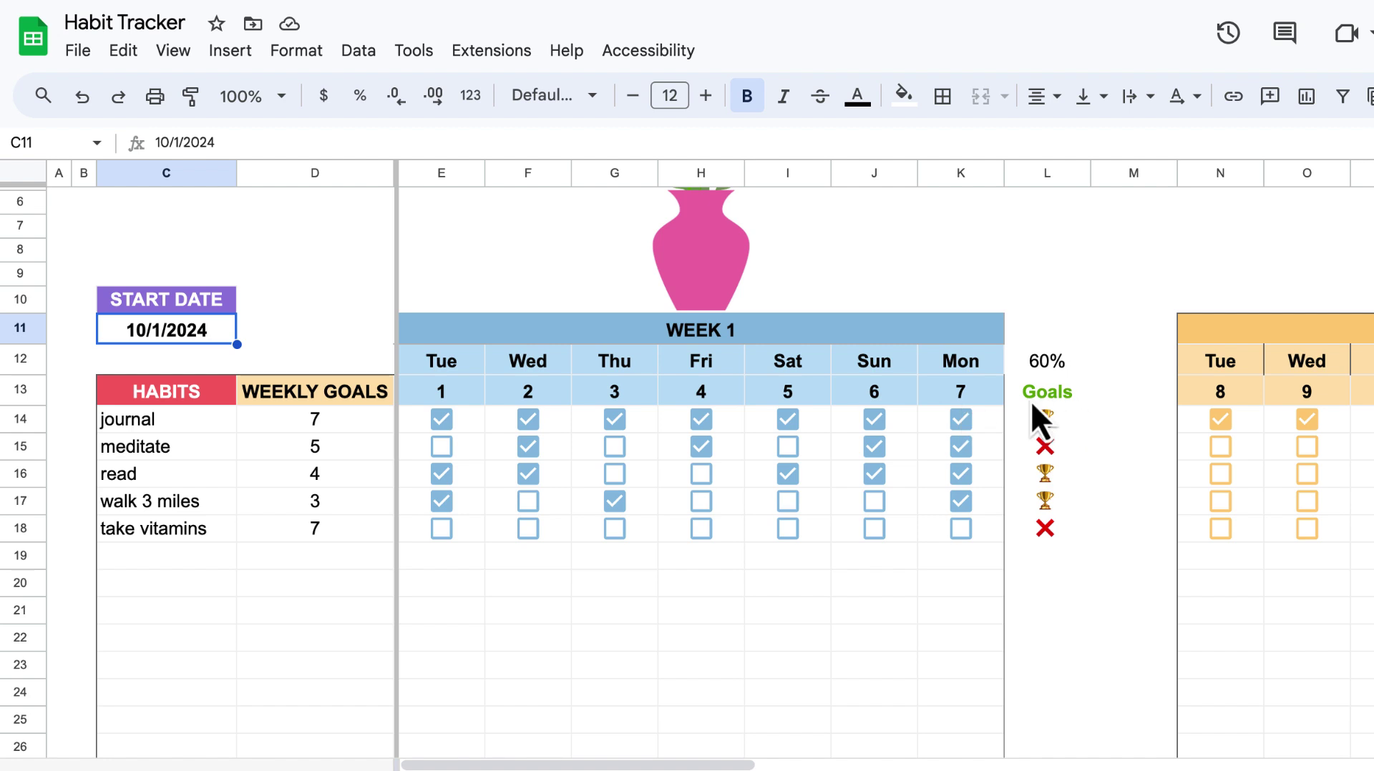
{"action": "left_click", "coordinate": [871, 421]}
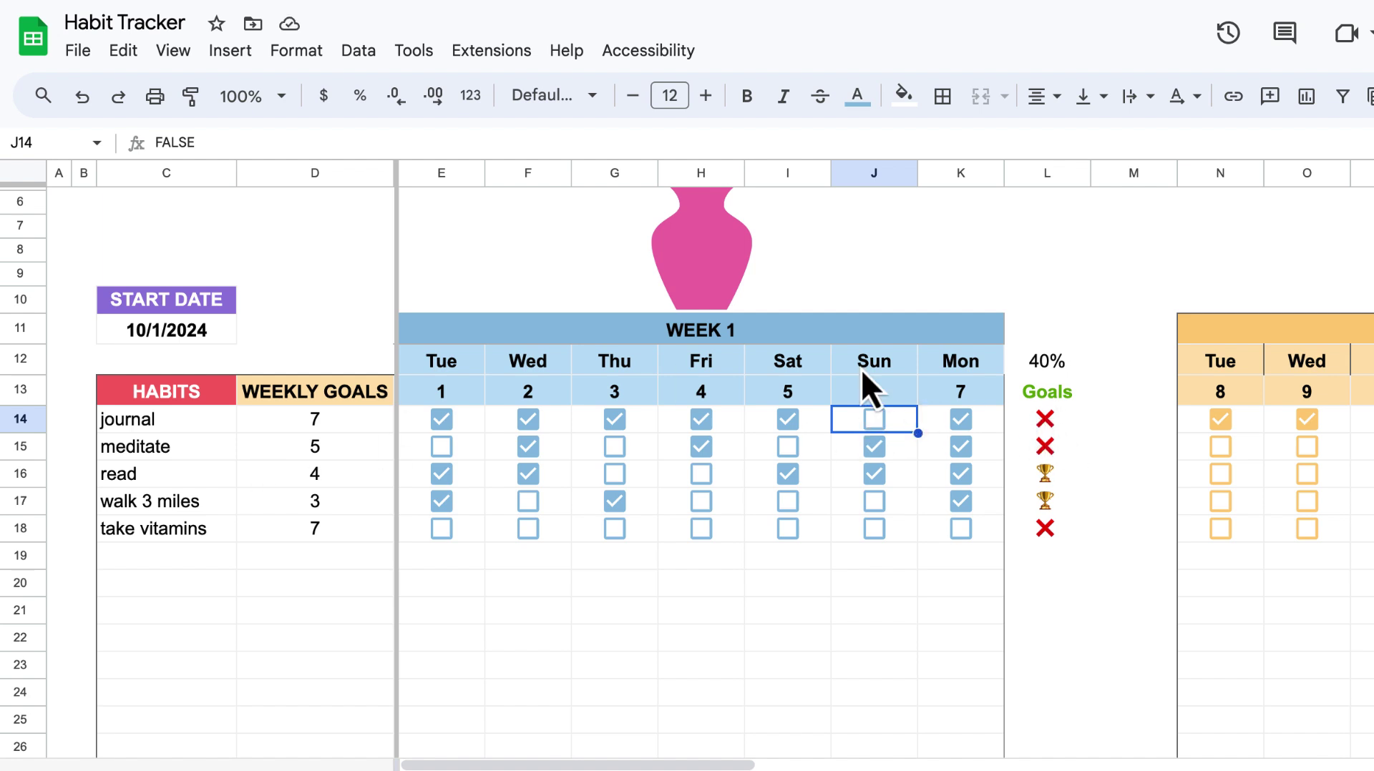
{"action": "left_click", "coordinate": [876, 423]}
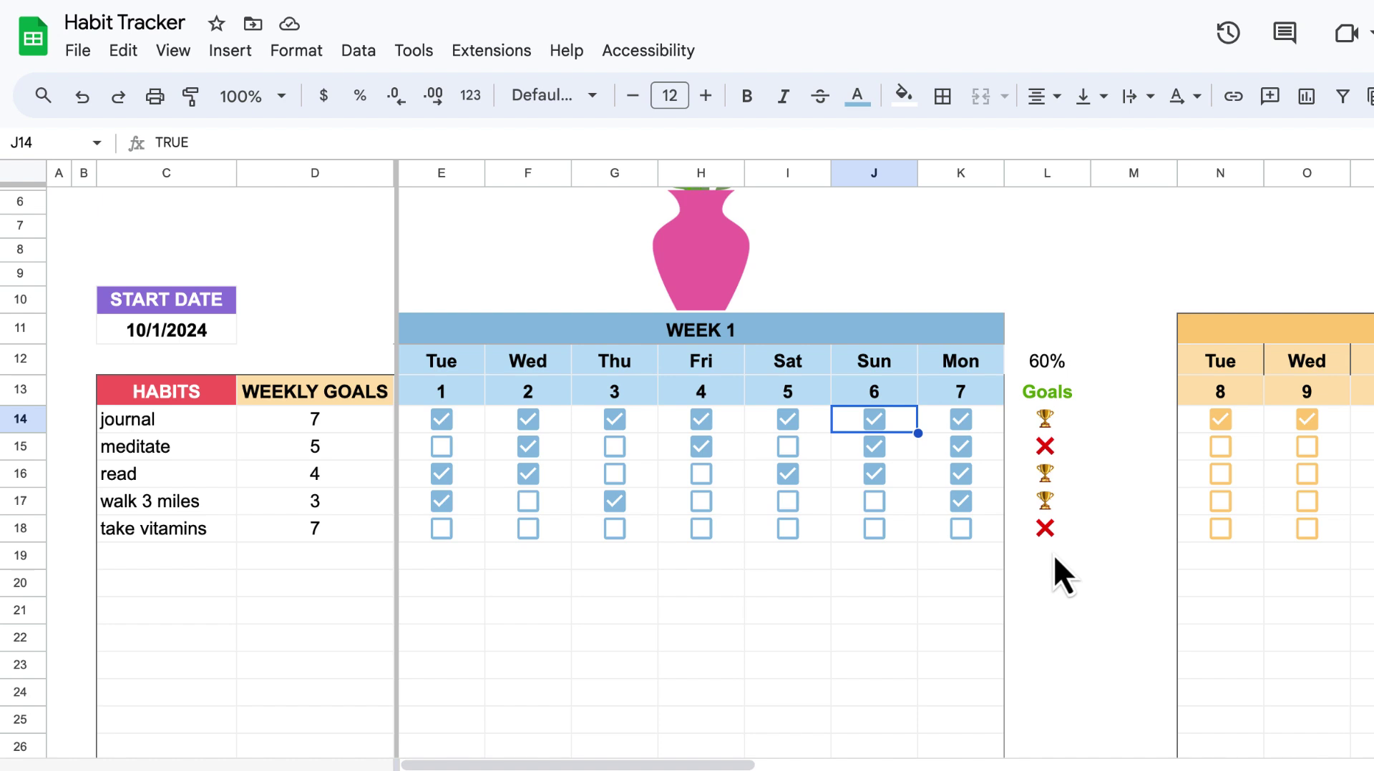
{"action": "scroll", "coordinate": [374, 454], "scroll_direction": "right", "scroll_amount": 2}
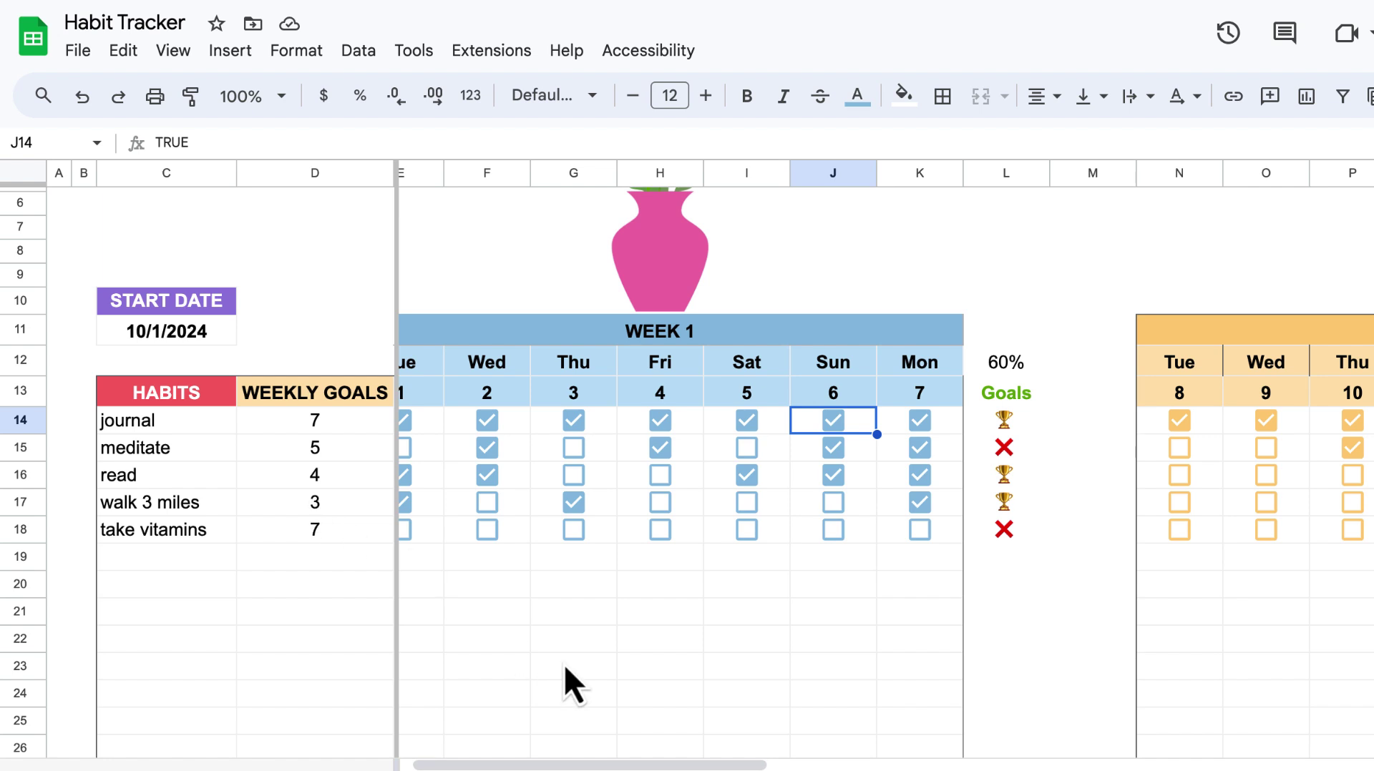
{"action": "scroll", "coordinate": [655, 666], "scroll_direction": "left", "scroll_amount": 1}
{"action": "scroll", "coordinate": [654, 665], "scroll_direction": "up", "scroll_amount": 1}
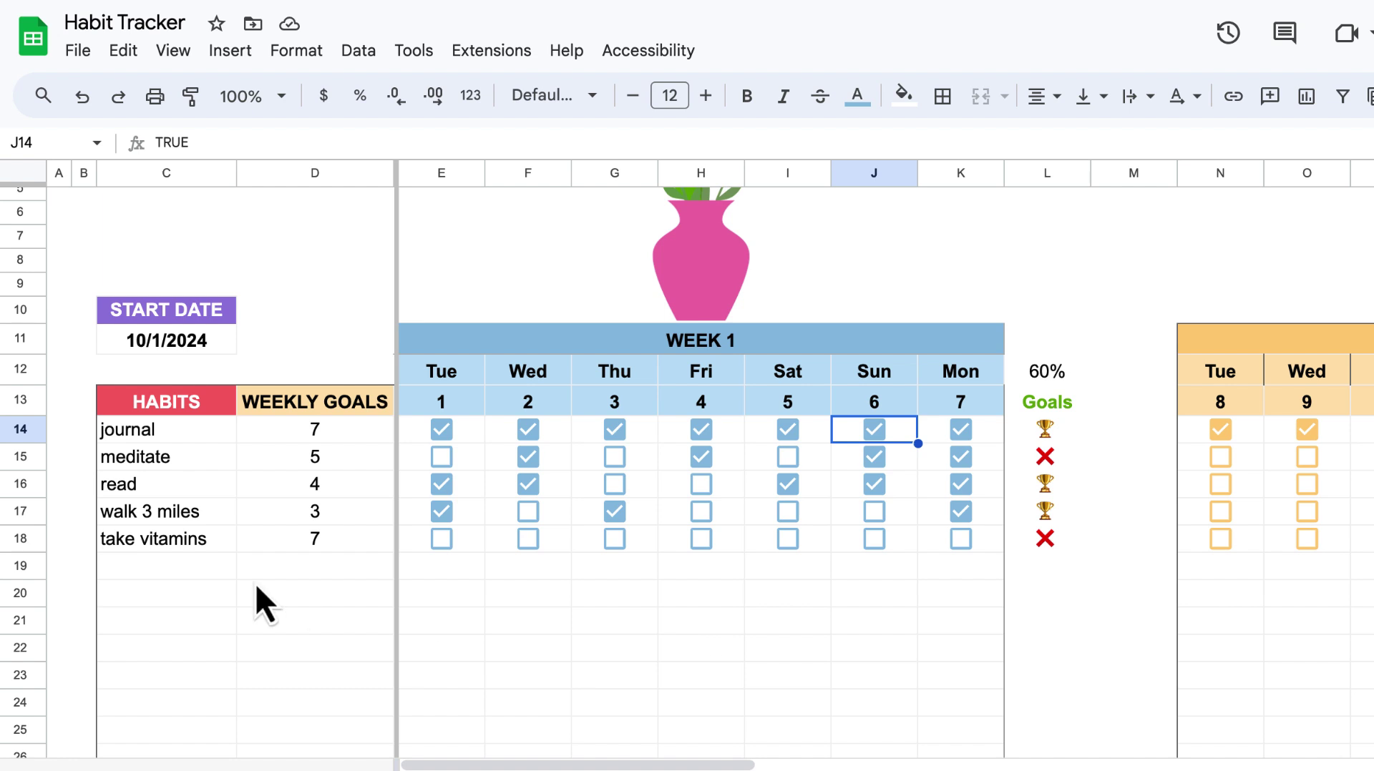
Add 'yoga' in row 19 with goal 2, ticked for Wed and Fri of Week 1
{"action": "left_click", "coordinate": [184, 568]}
{"action": "type", "text": "yog"}
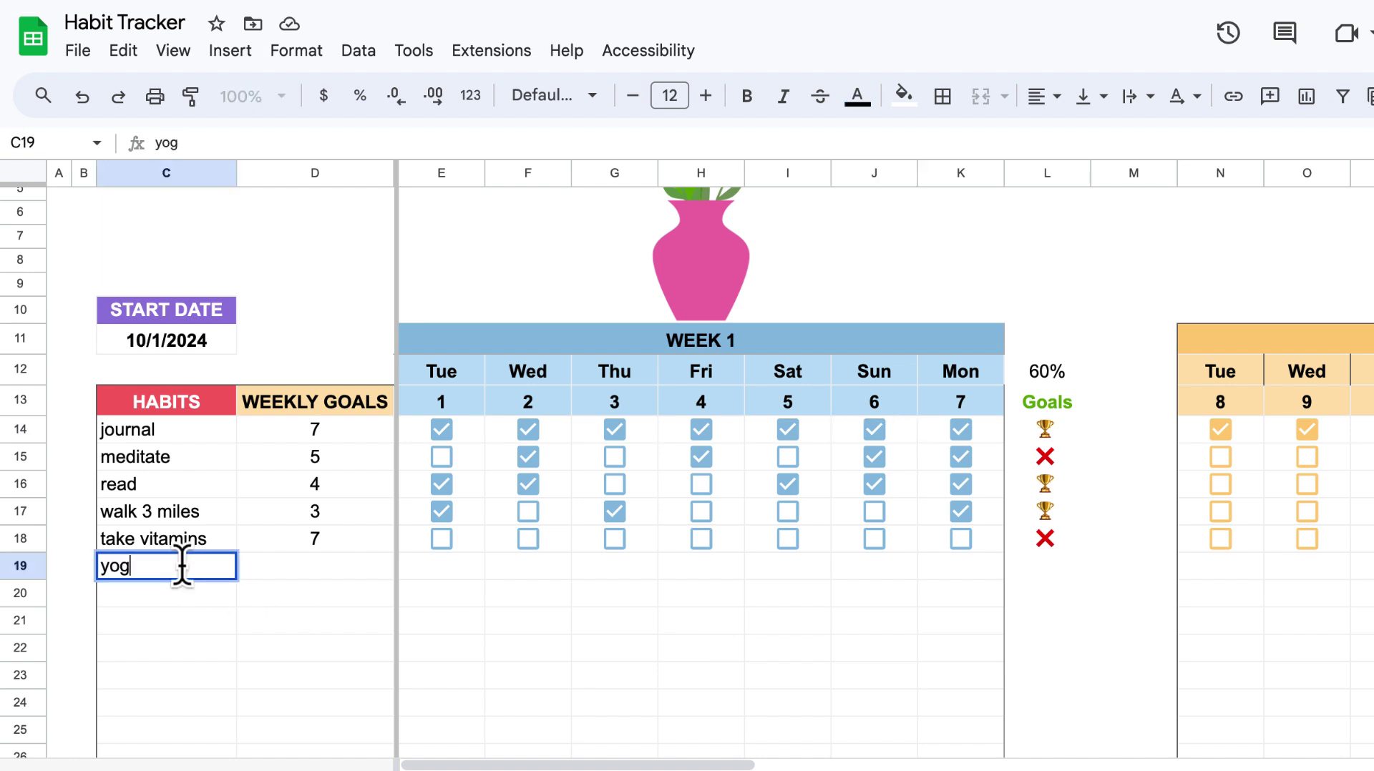
{"action": "type", "text": "a"}
{"action": "key", "text": "Tab"}
{"action": "type", "text": "2"}
{"action": "key", "text": "Tab"}
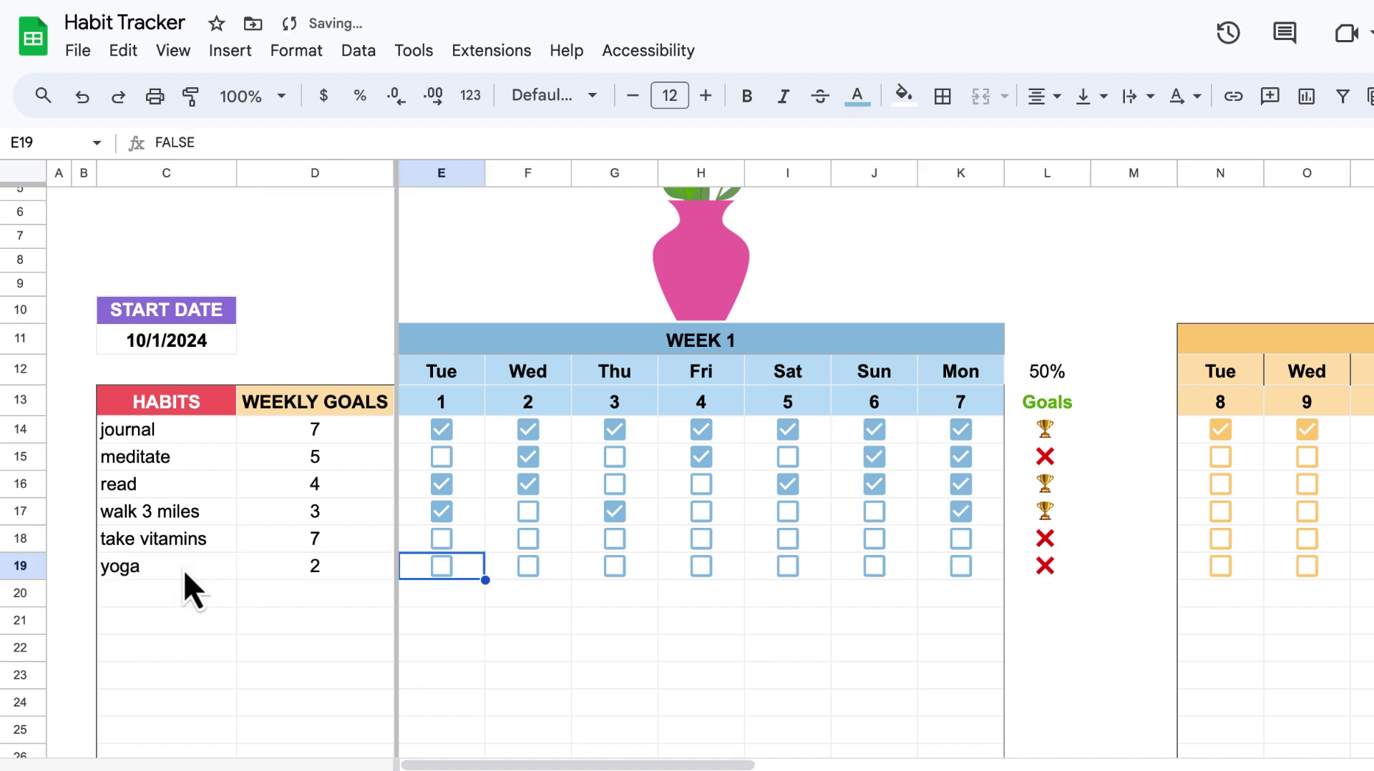
{"action": "left_click", "coordinate": [529, 567]}
{"action": "left_click", "coordinate": [701, 567]}
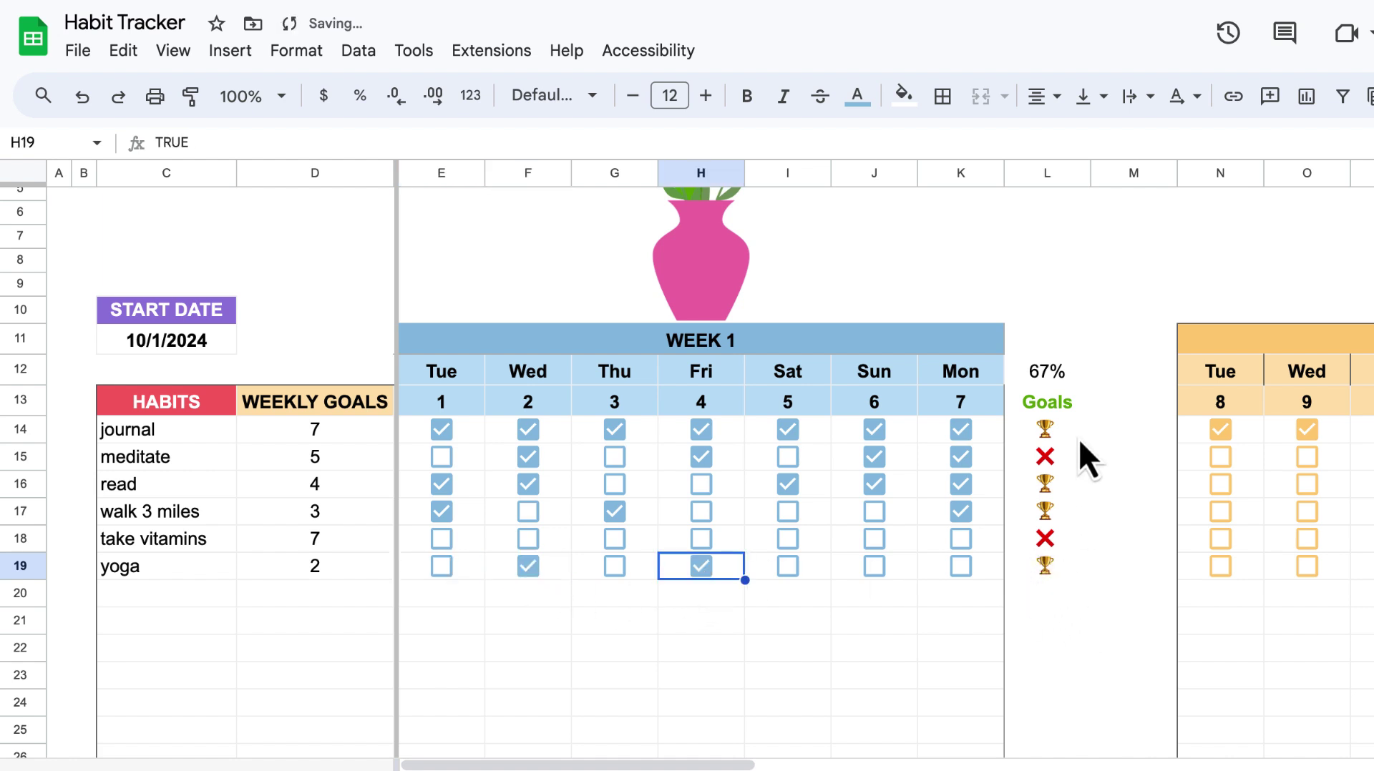
Scroll up to row 1 and right to show Week 2 columns N–T with the wilted vase
{"action": "scroll", "coordinate": [1080, 492], "scroll_direction": "up", "scroll_amount": 3}
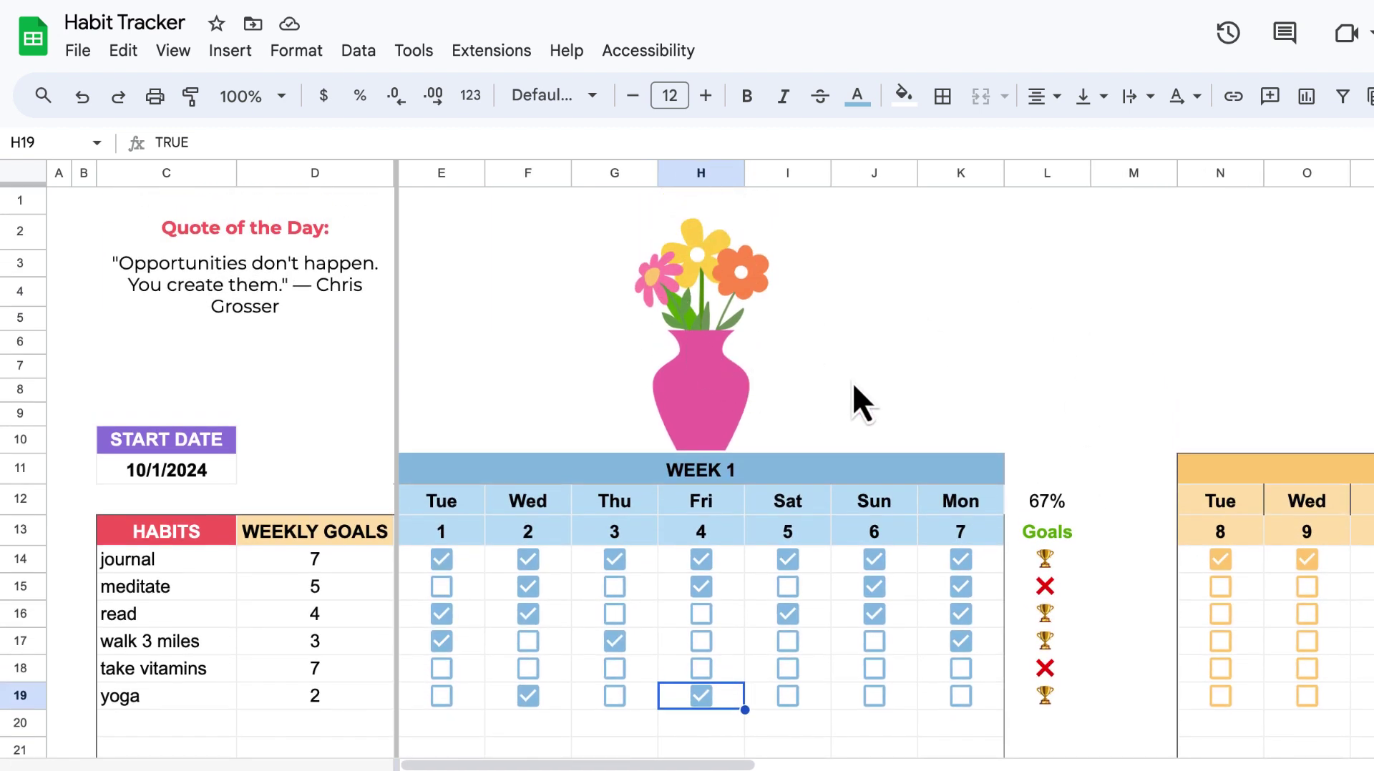
{"action": "scroll", "coordinate": [878, 386], "scroll_direction": "right", "scroll_amount": 5}
{"action": "scroll", "coordinate": [879, 386], "scroll_direction": "right", "scroll_amount": 5}
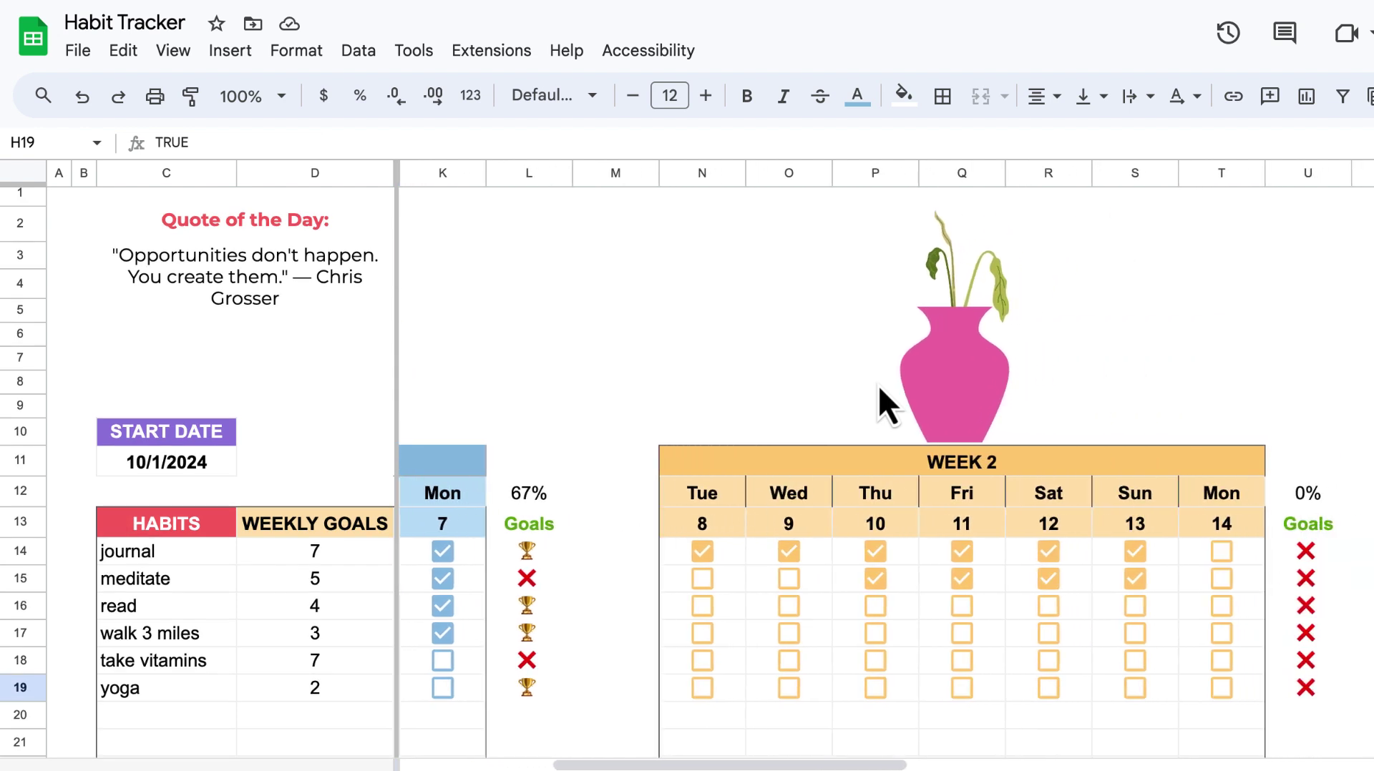
{"action": "scroll", "coordinate": [880, 389], "scroll_direction": "left", "scroll_amount": 1}
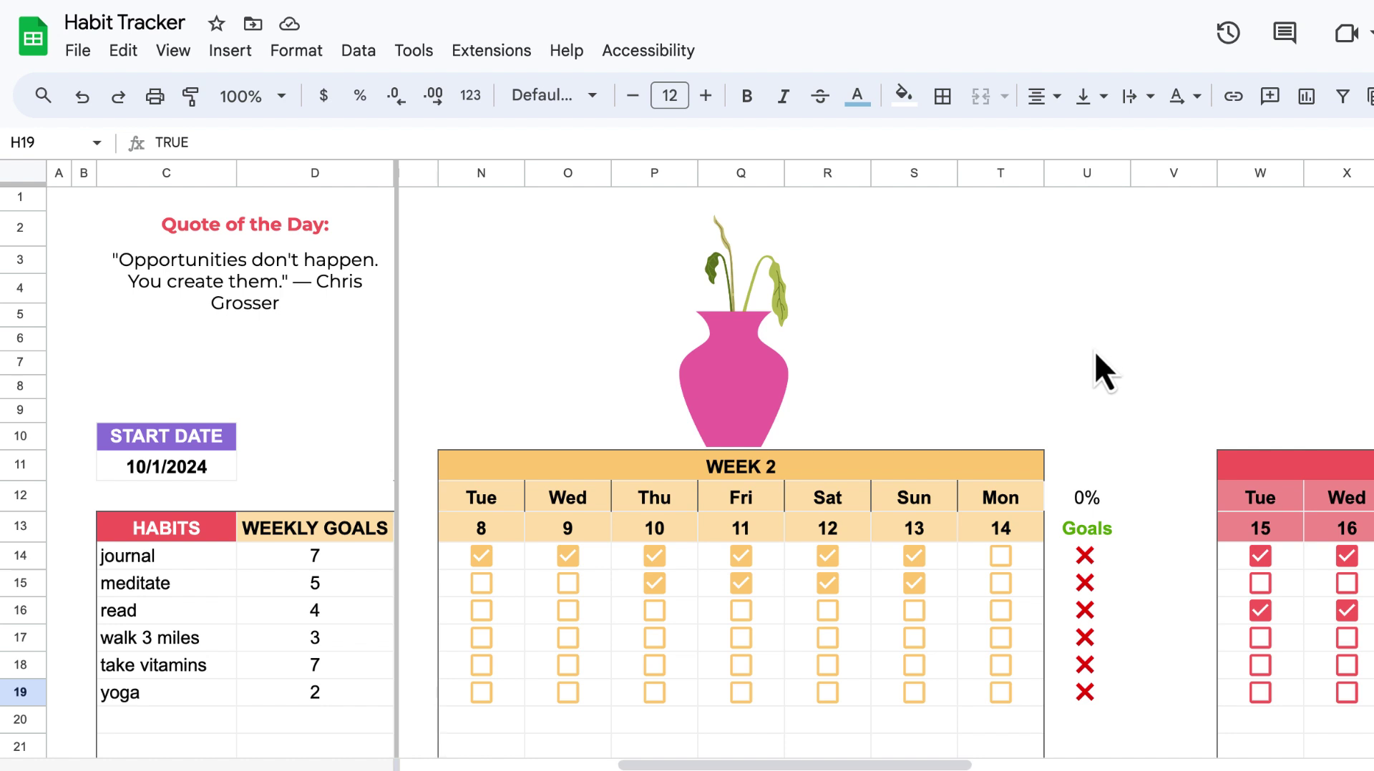
Tick Week 2 boxes for journal Mon 14, meditate Wed 9, and yoga Wed 9 and Fri 11
{"action": "left_click", "coordinate": [1003, 561]}
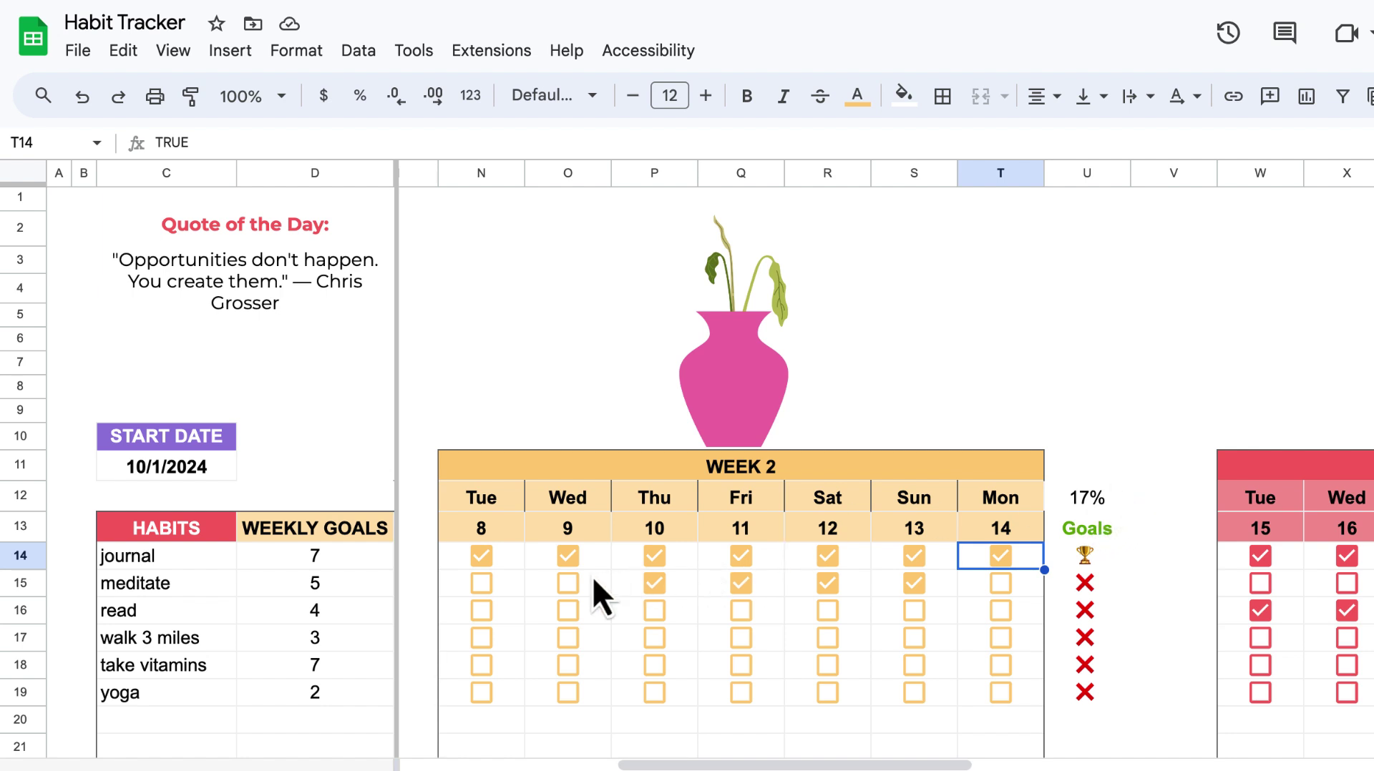
{"action": "left_click", "coordinate": [563, 587]}
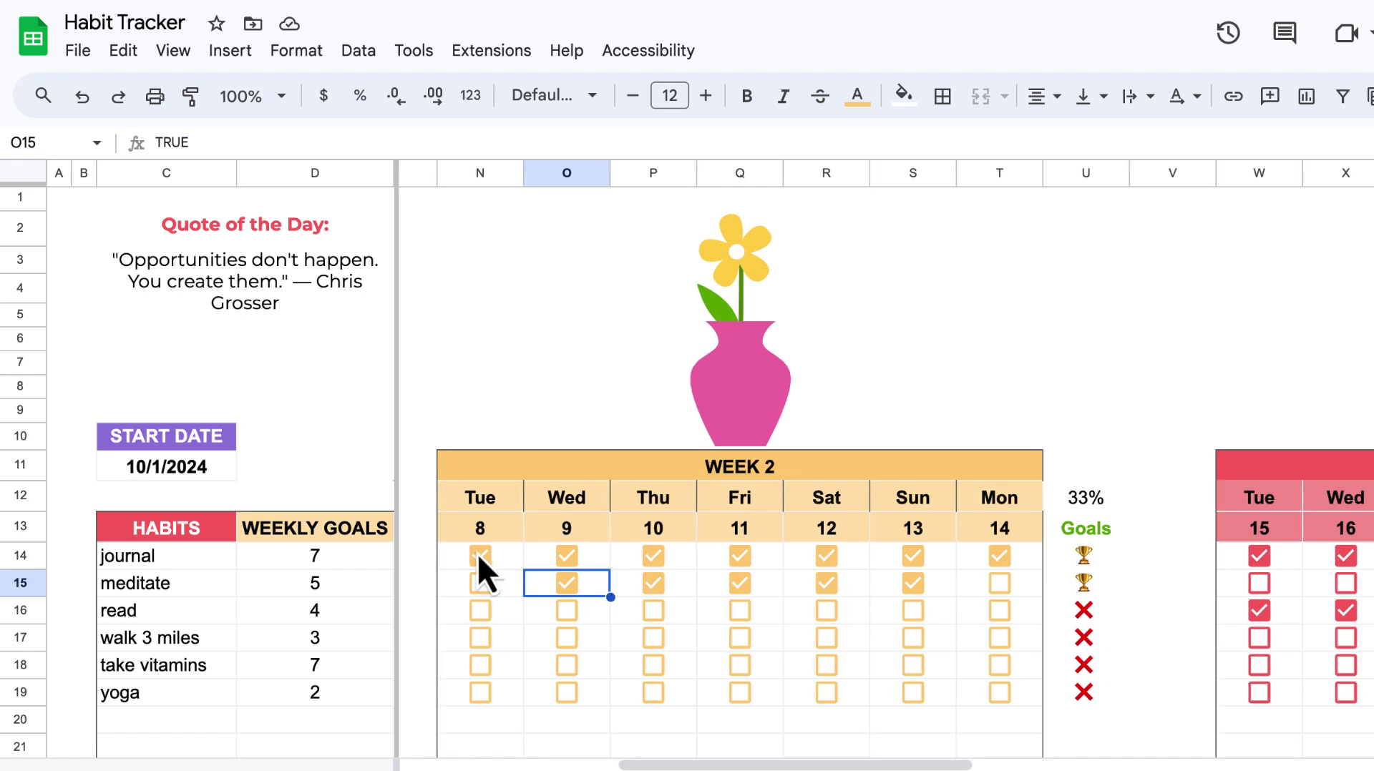
{"action": "scroll", "coordinate": [572, 556], "scroll_direction": "right", "scroll_amount": 3}
{"action": "scroll", "coordinate": [759, 558], "scroll_direction": "left", "scroll_amount": 10}
{"action": "scroll", "coordinate": [786, 551], "scroll_direction": "right", "scroll_amount": 3}
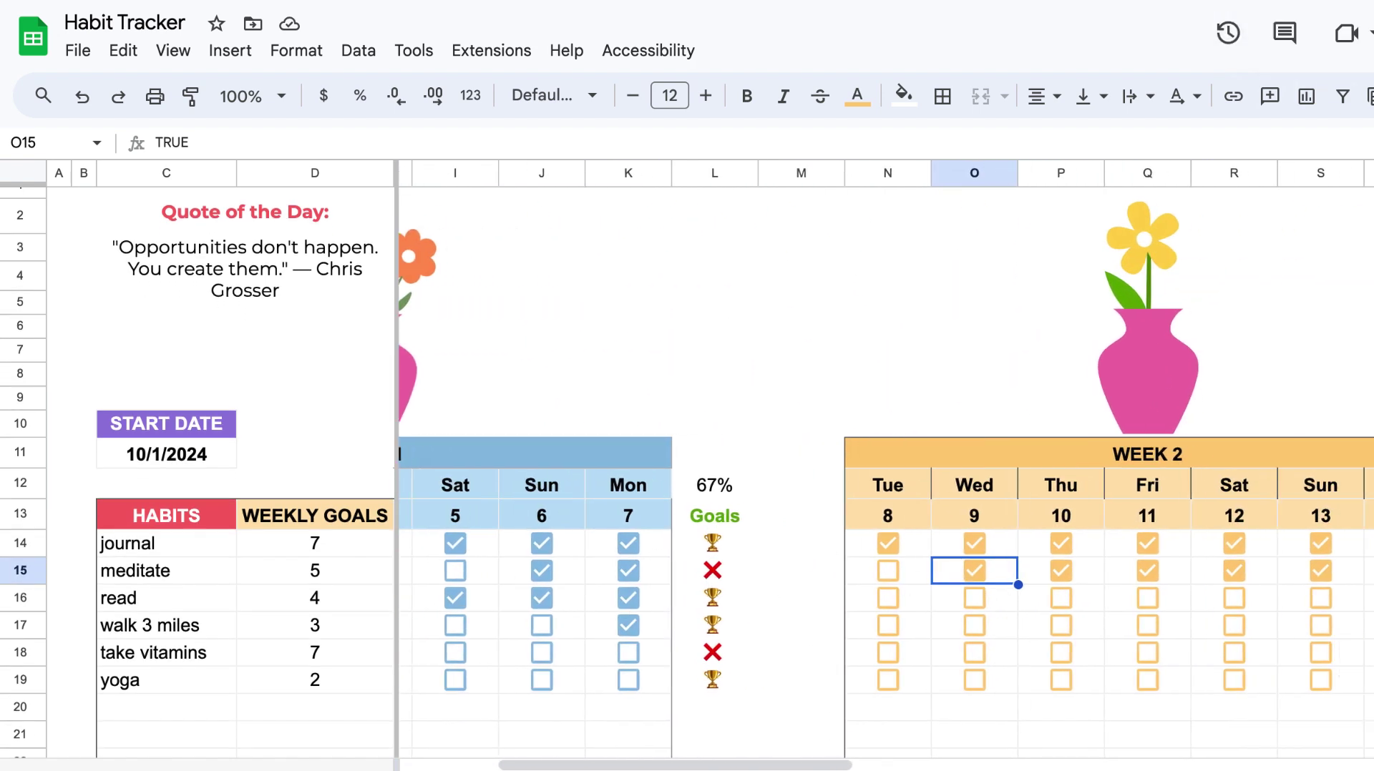
{"action": "scroll", "coordinate": [786, 551], "scroll_direction": "right", "scroll_amount": 5}
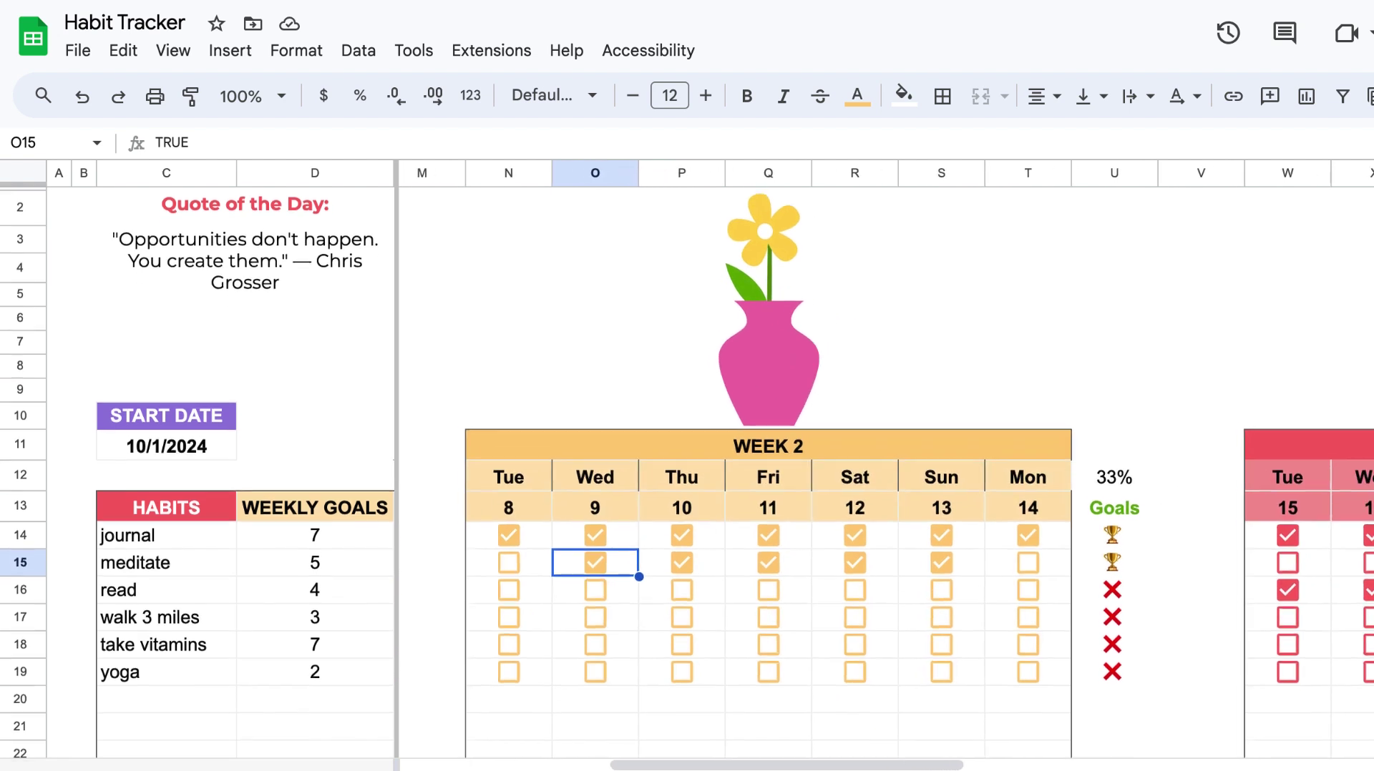
{"action": "scroll", "coordinate": [1010, 472], "scroll_direction": "right", "scroll_amount": 1}
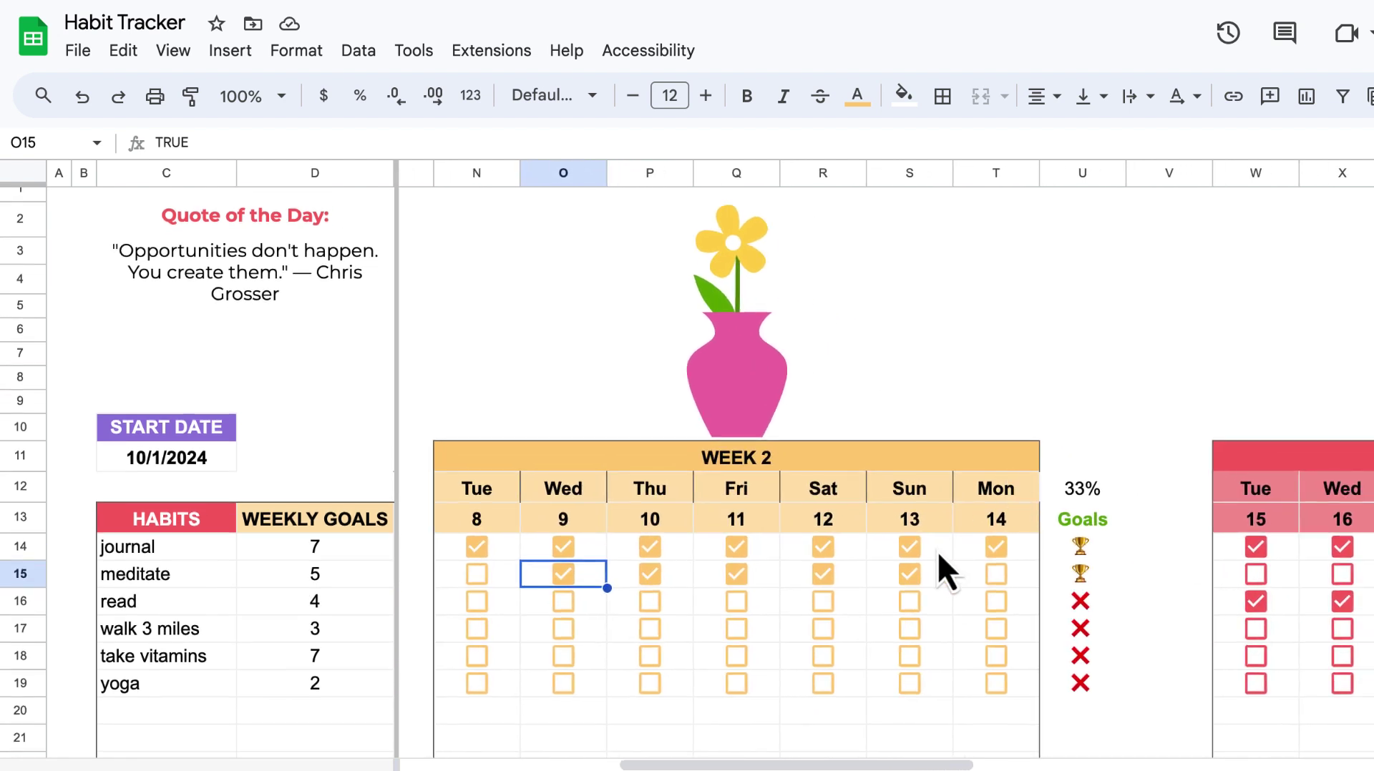
{"action": "left_click", "coordinate": [561, 682]}
{"action": "left_click", "coordinate": [731, 686]}
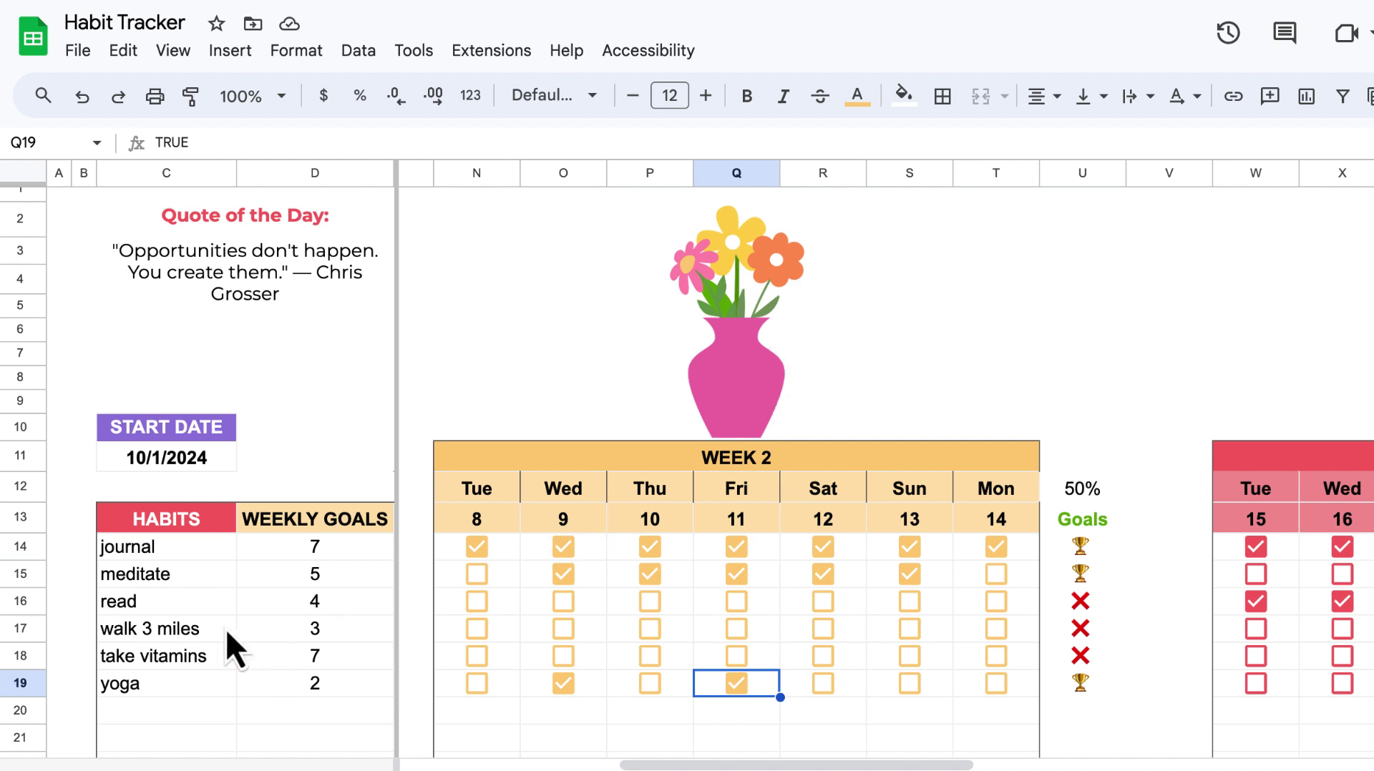
Tick walk 3 miles for Tue 8, Thu 10, Sat 12 and read for Tue 8–Fri 11
{"action": "left_click", "coordinate": [468, 627]}
{"action": "left_click", "coordinate": [645, 635]}
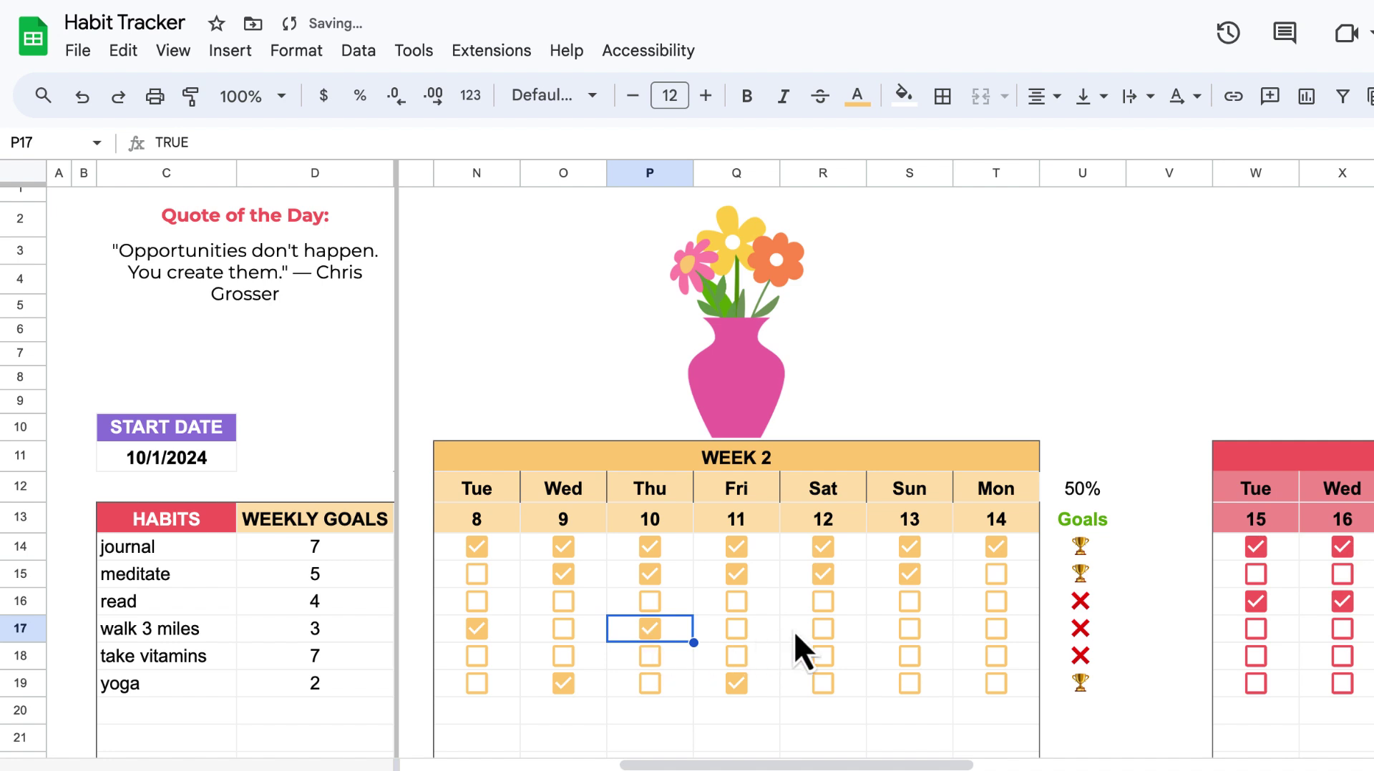
{"action": "left_click", "coordinate": [816, 632]}
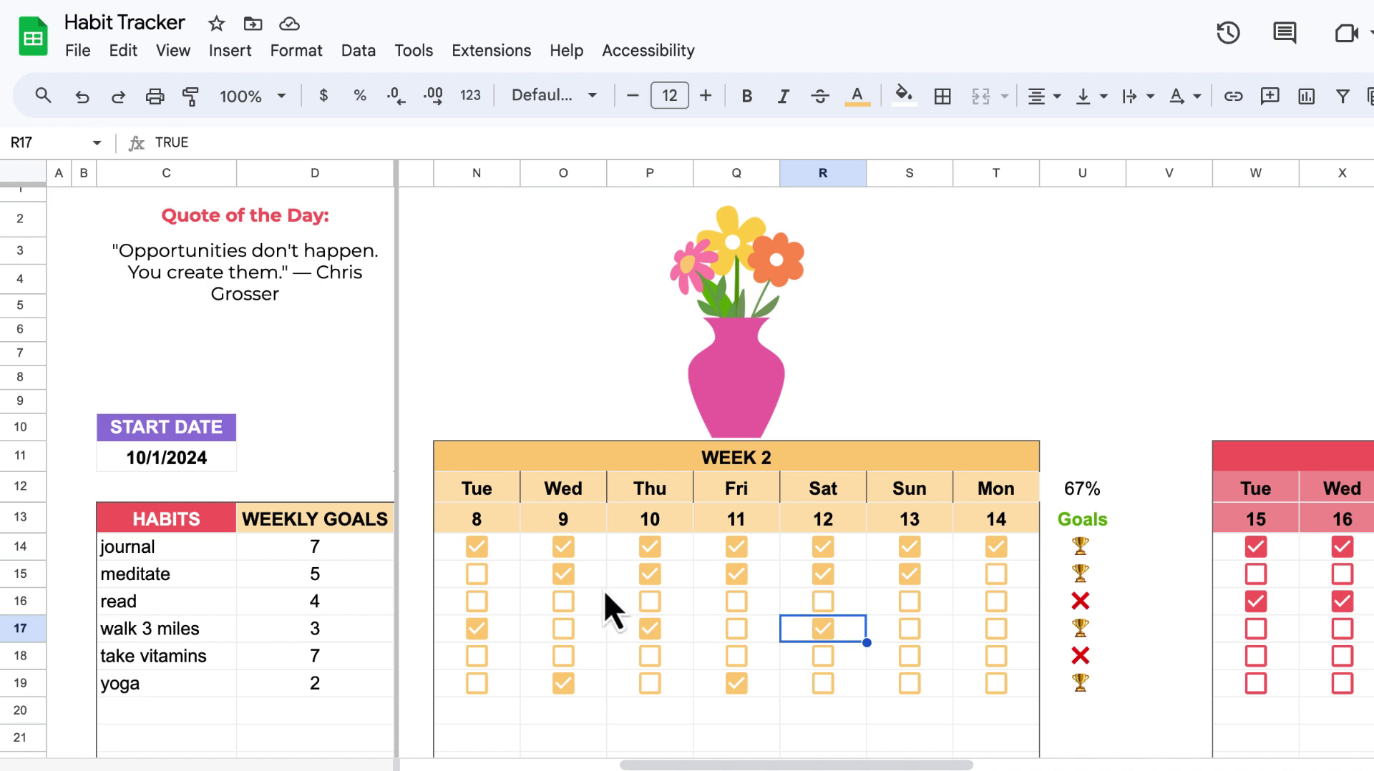
{"action": "left_click", "coordinate": [476, 603]}
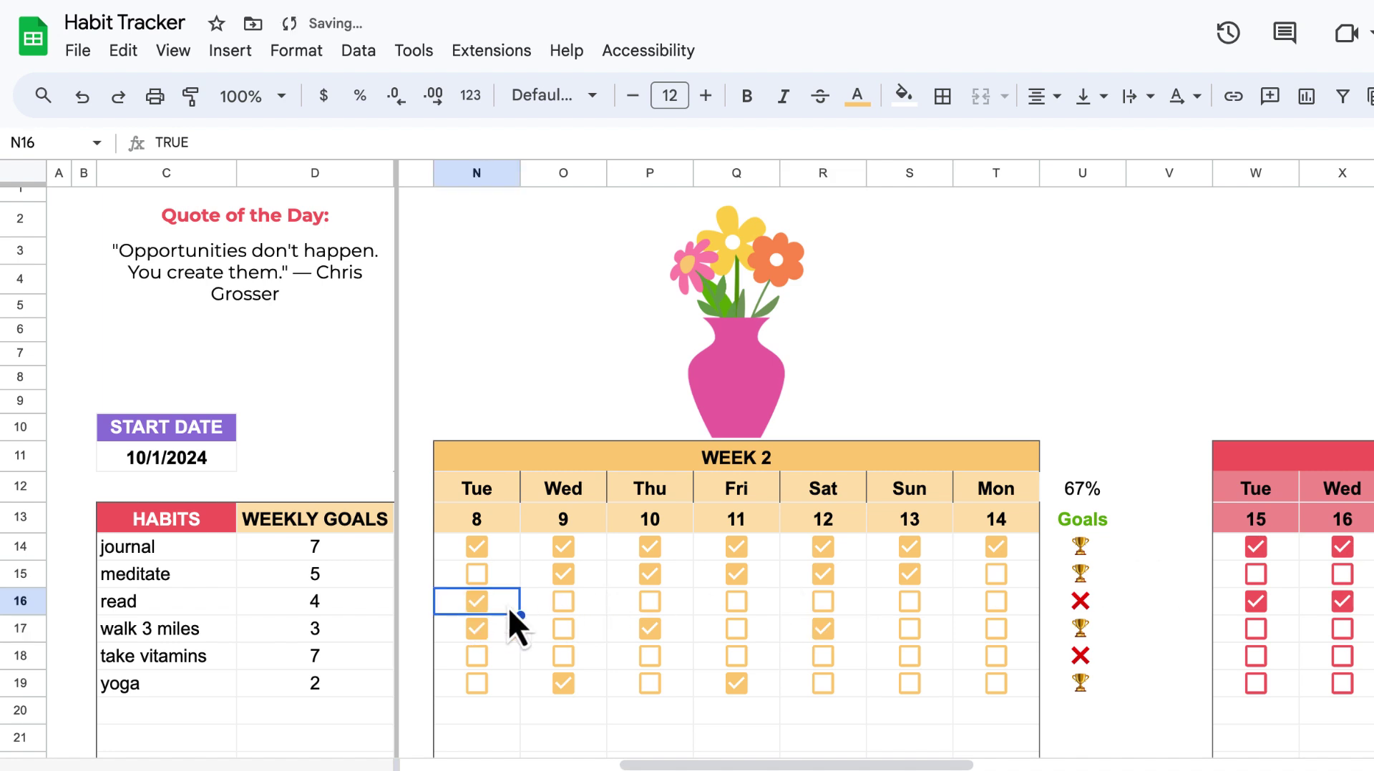
{"action": "left_click", "coordinate": [562, 601]}
{"action": "left_click", "coordinate": [649, 602]}
{"action": "left_click", "coordinate": [738, 604]}
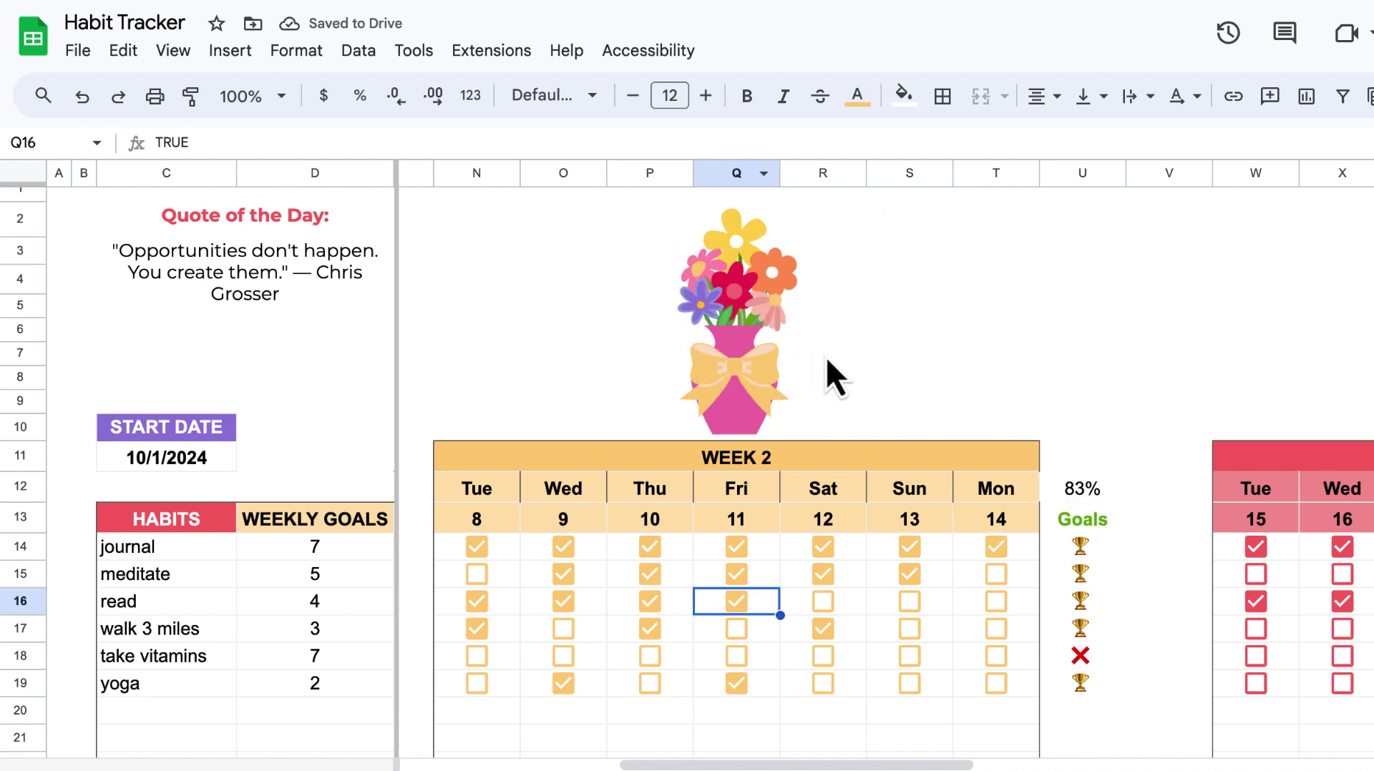
Untick journal Mon 14 and Sun 13, yoga Fri 11 and Wed 9, walk Sat 12, read Thu 10
{"action": "left_click", "coordinate": [989, 550]}
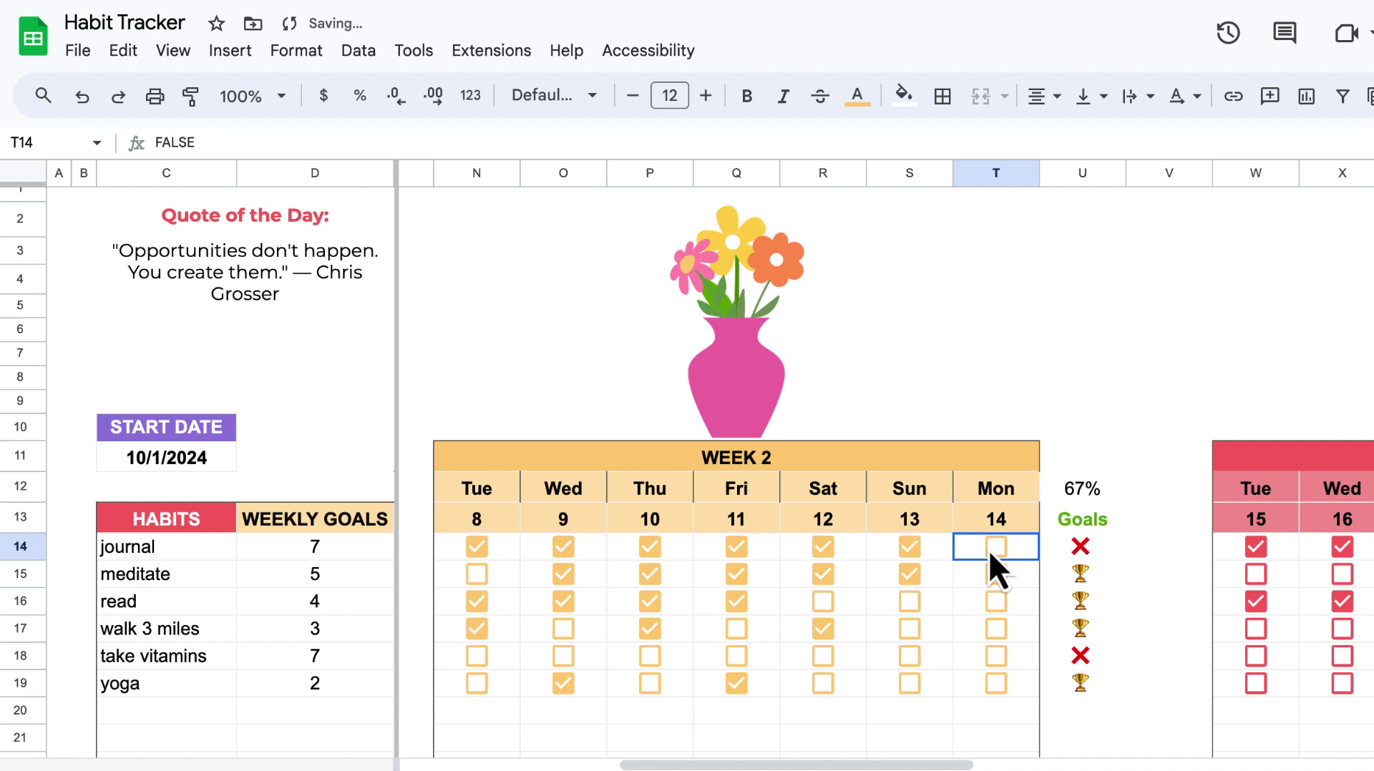
{"action": "left_click", "coordinate": [909, 550]}
{"action": "left_click", "coordinate": [737, 684]}
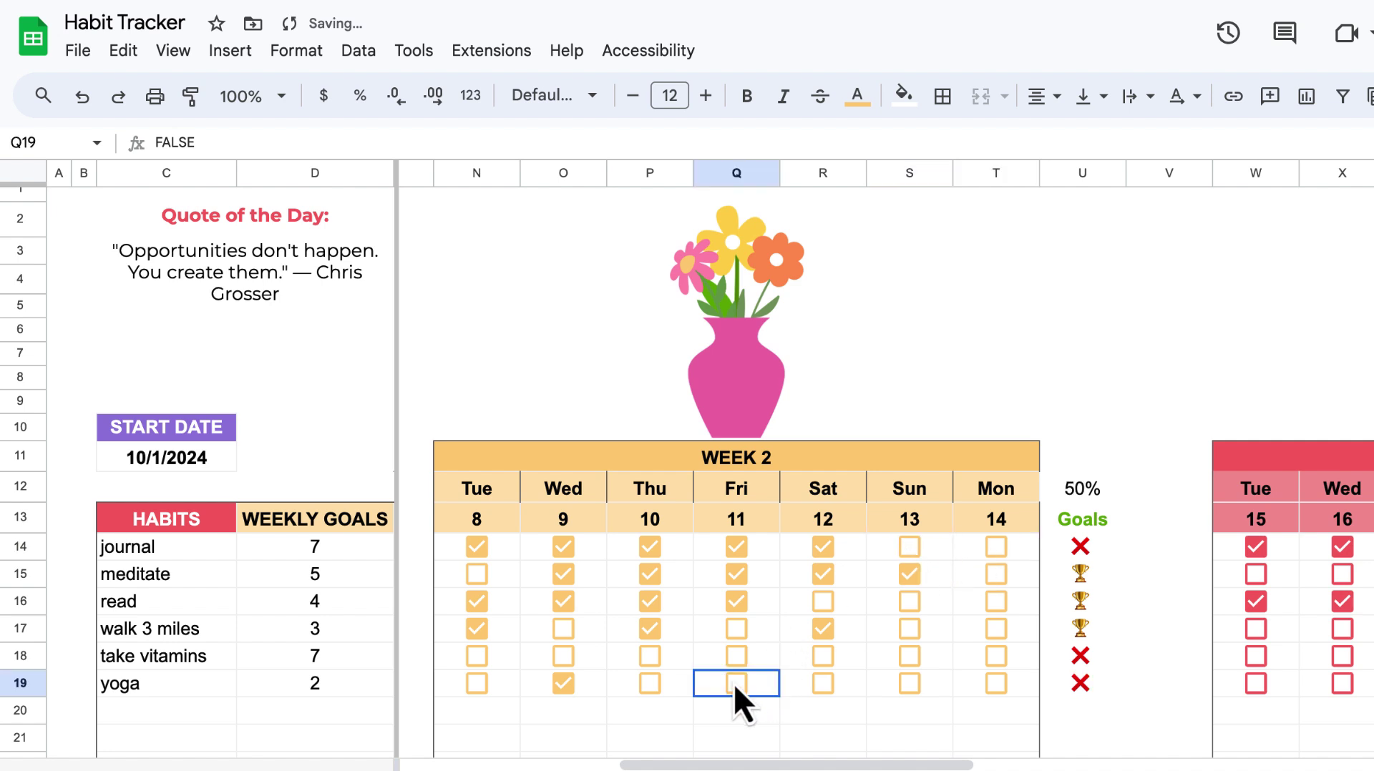
{"action": "left_click", "coordinate": [823, 631]}
{"action": "left_click", "coordinate": [559, 683]}
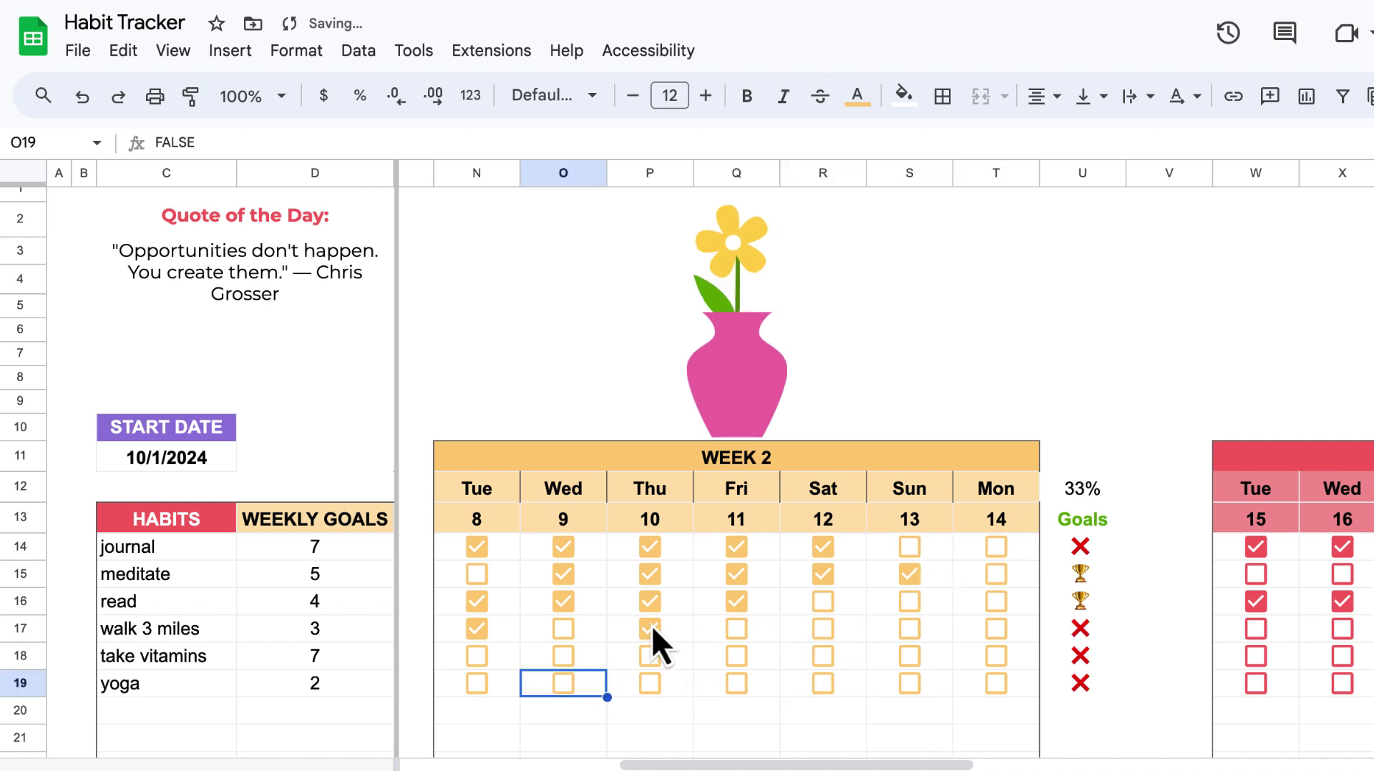
{"action": "left_click", "coordinate": [652, 604]}
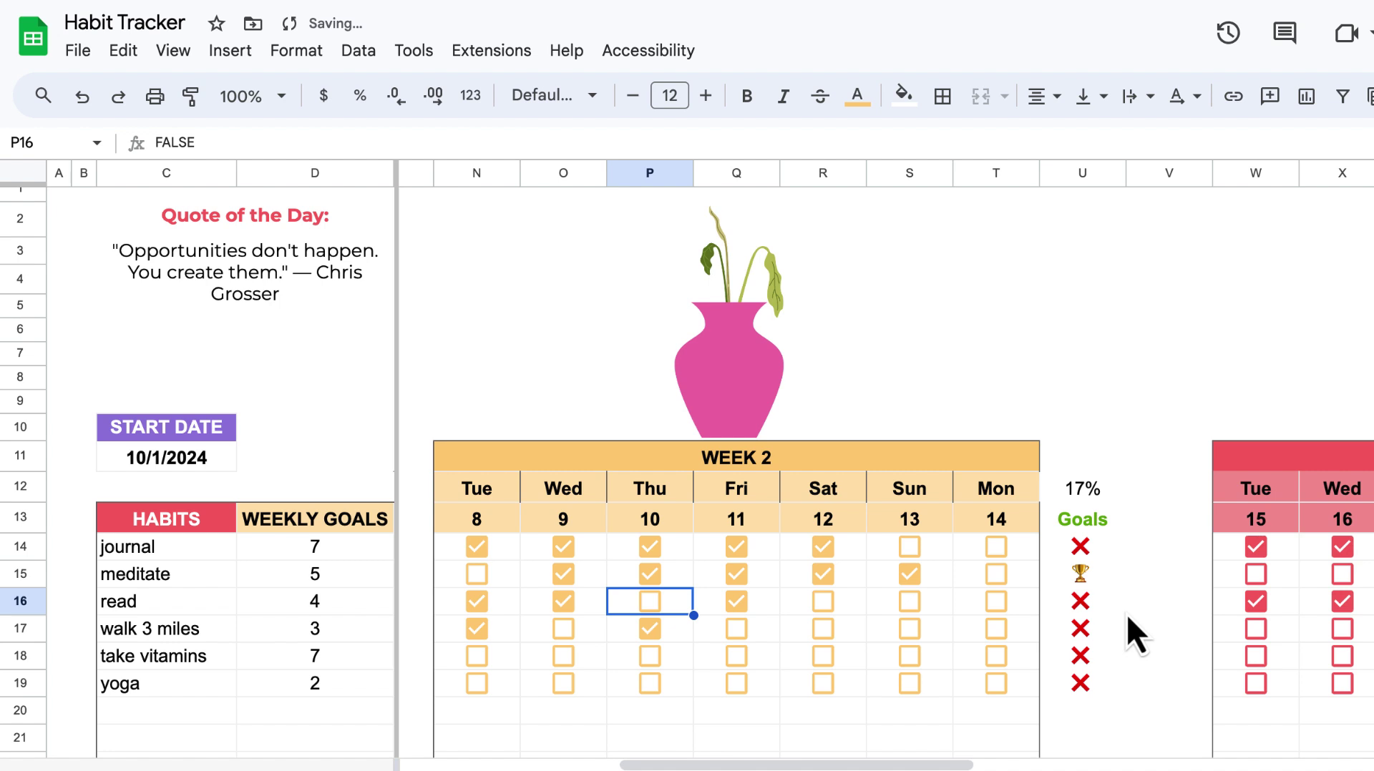
{"action": "scroll", "coordinate": [1125, 614], "scroll_direction": "left", "scroll_amount": 3}
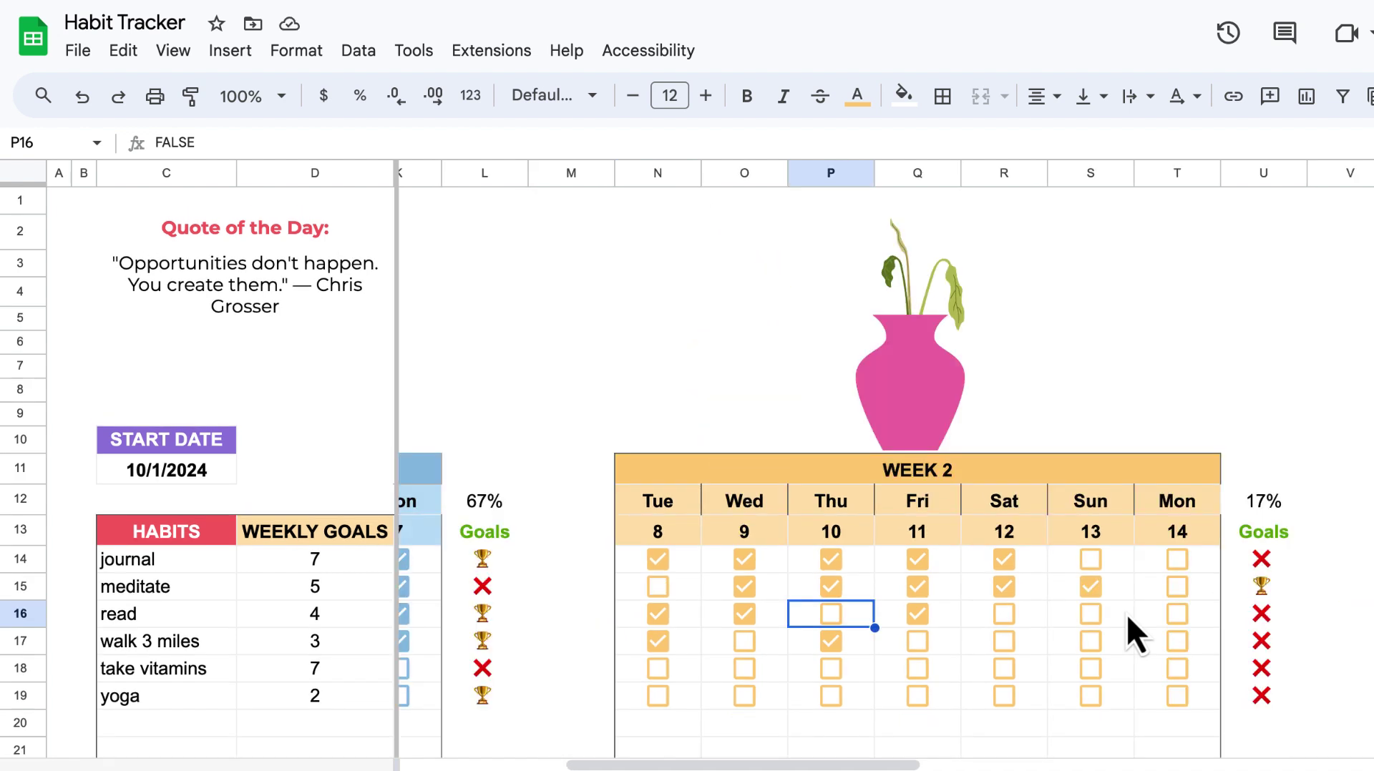